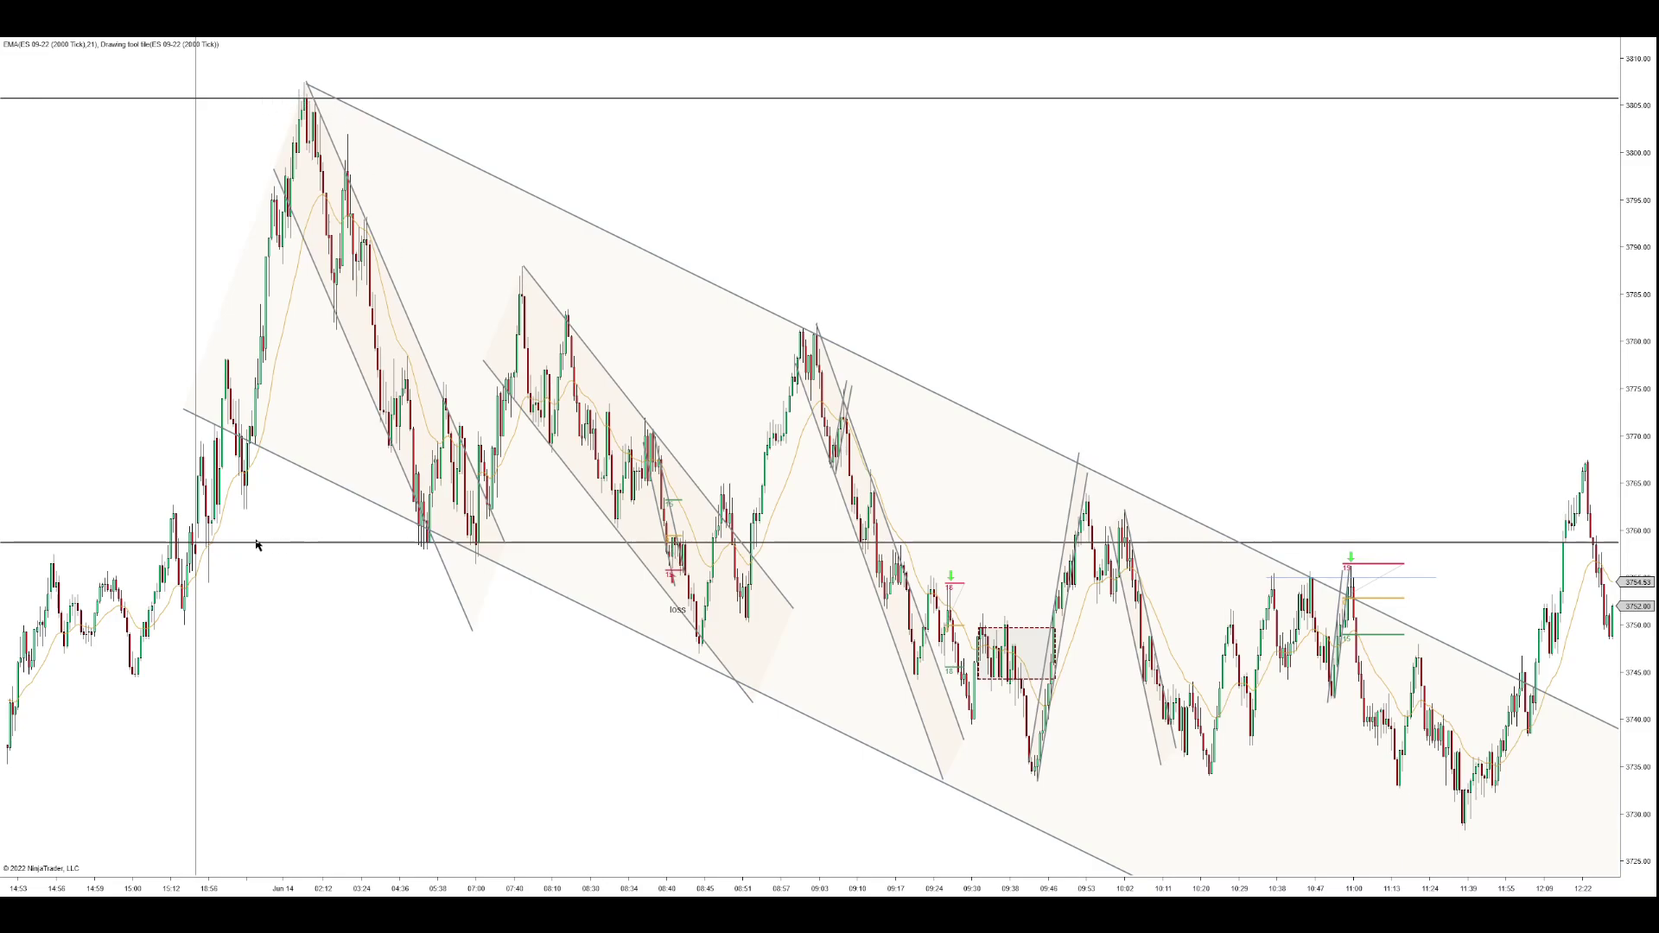
Step: Move the middle descending channel down and to the left
scroll(775, 821, up, 3)
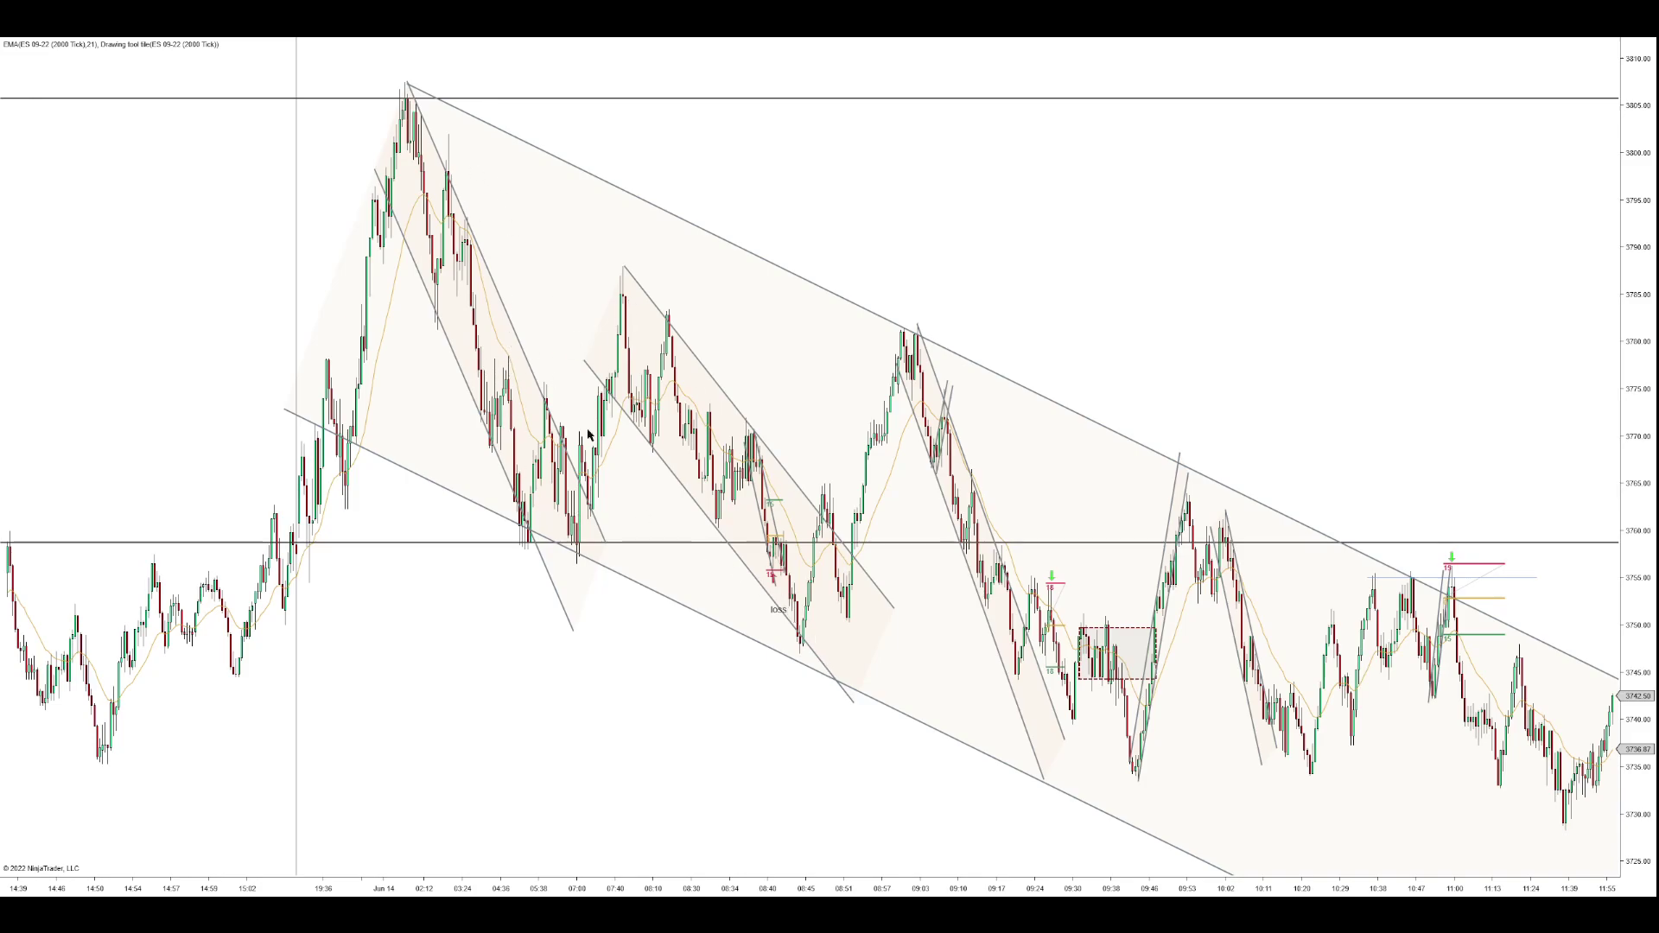
scroll(862, 796, up, 1)
scroll(843, 867, up, 2)
scroll(857, 772, up, 1)
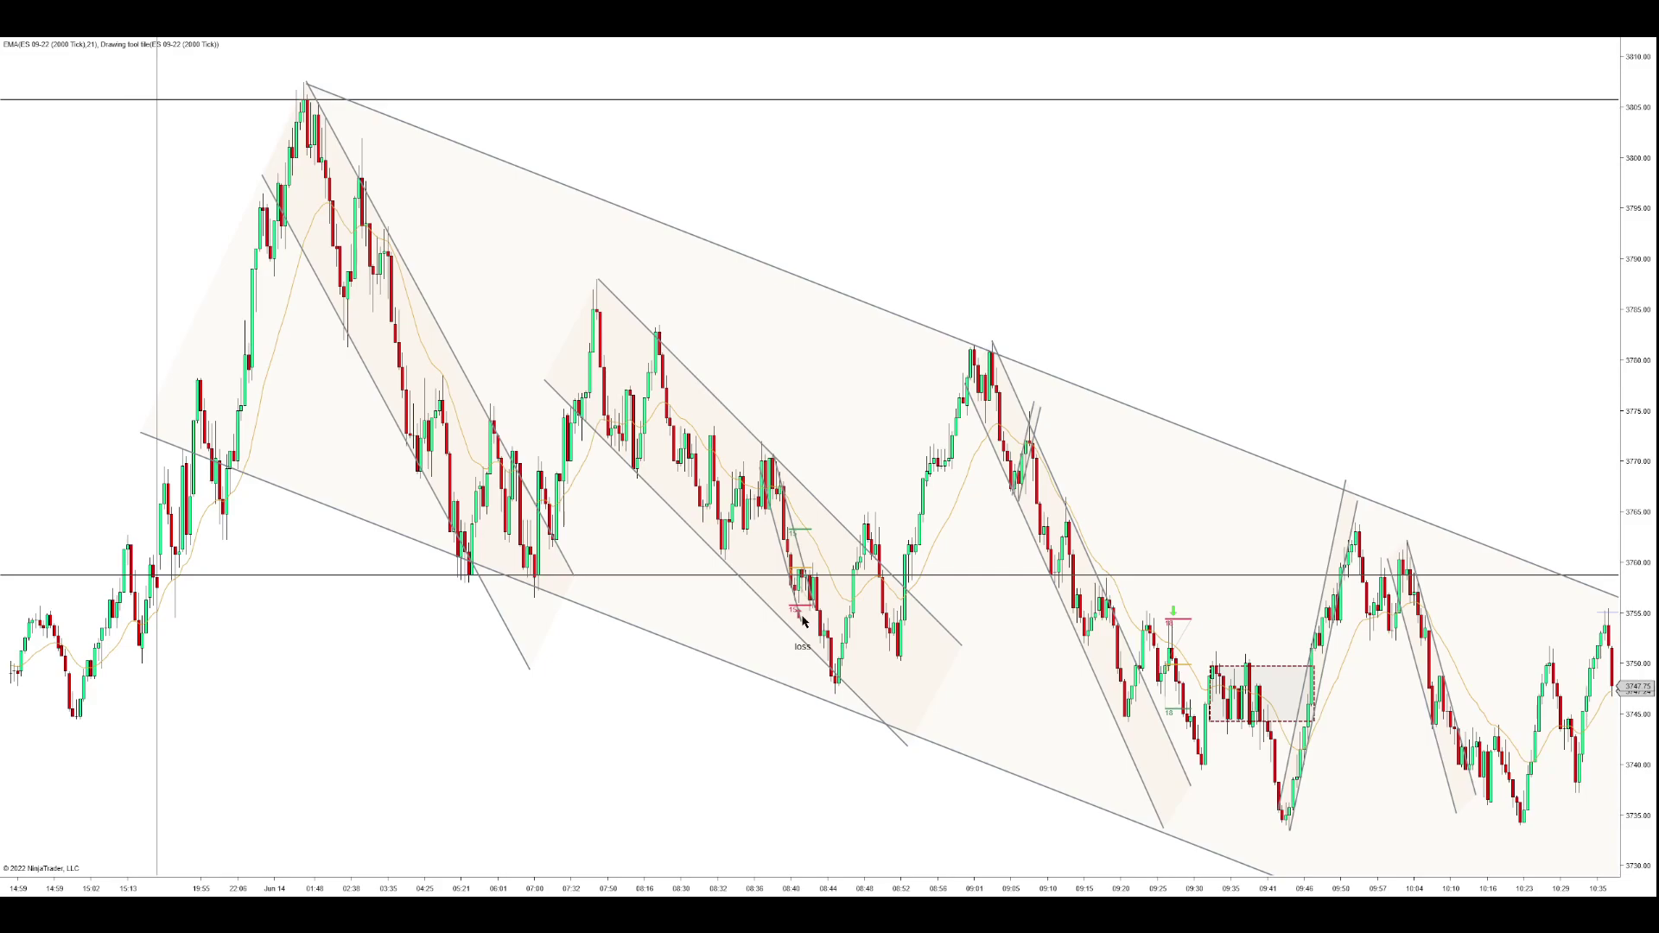
mouse_move(774, 611)
mouse_down()
mouse_move(692, 637)
mouse_move(510, 788)
mouse_up()
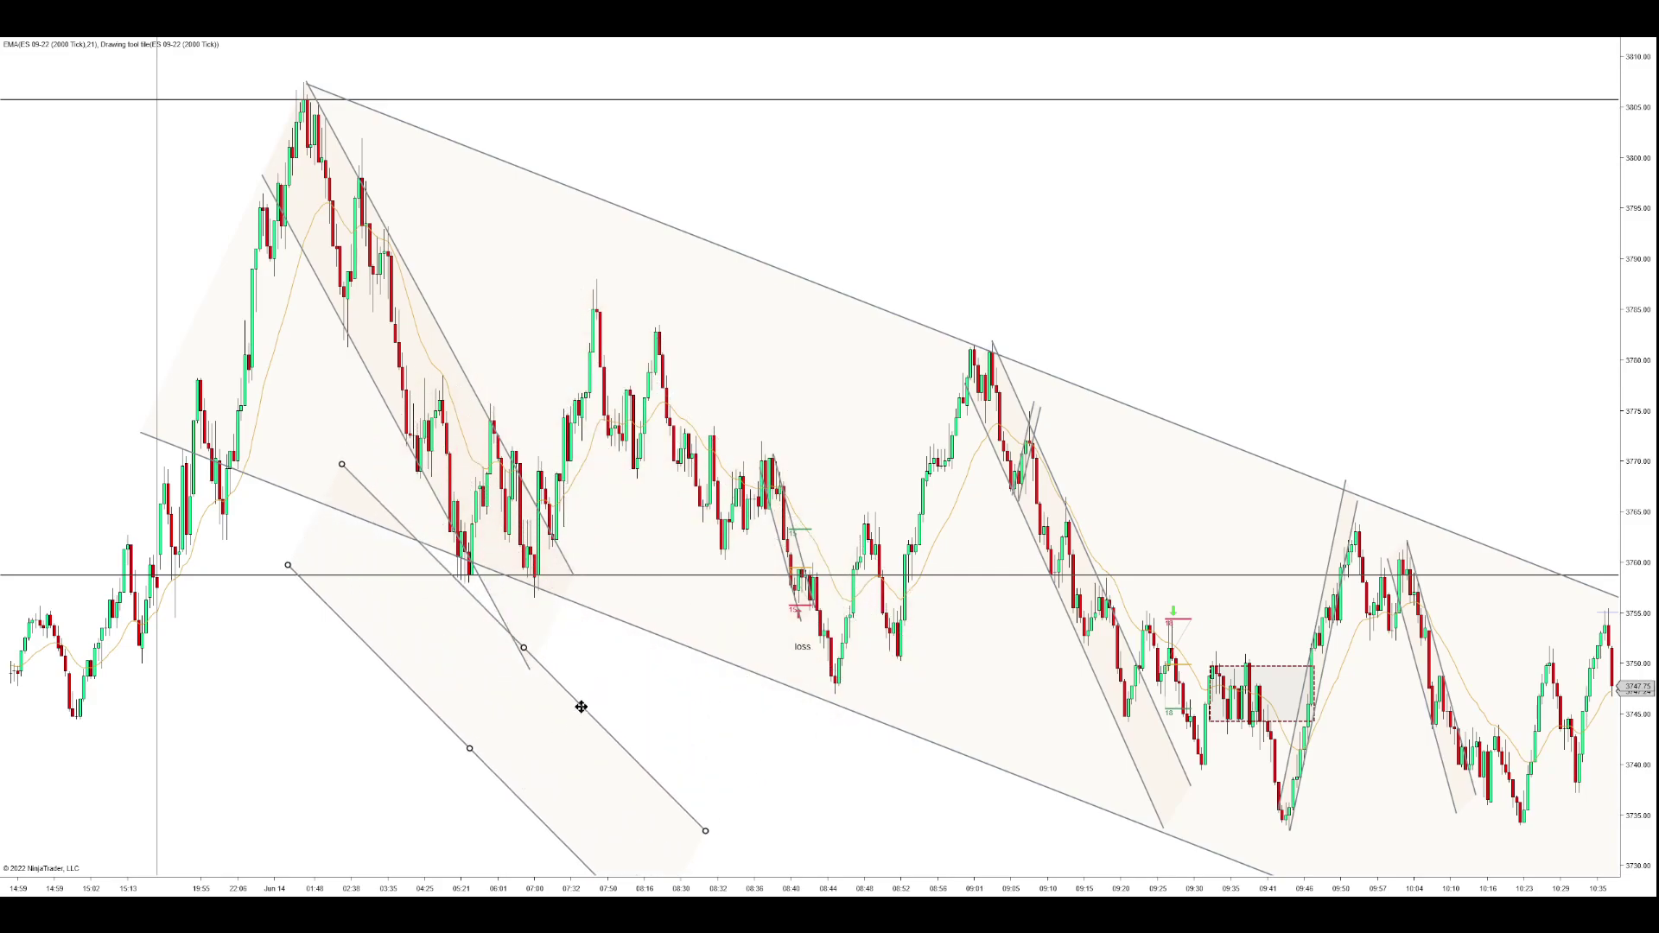
drag(581, 708, 750, 588)
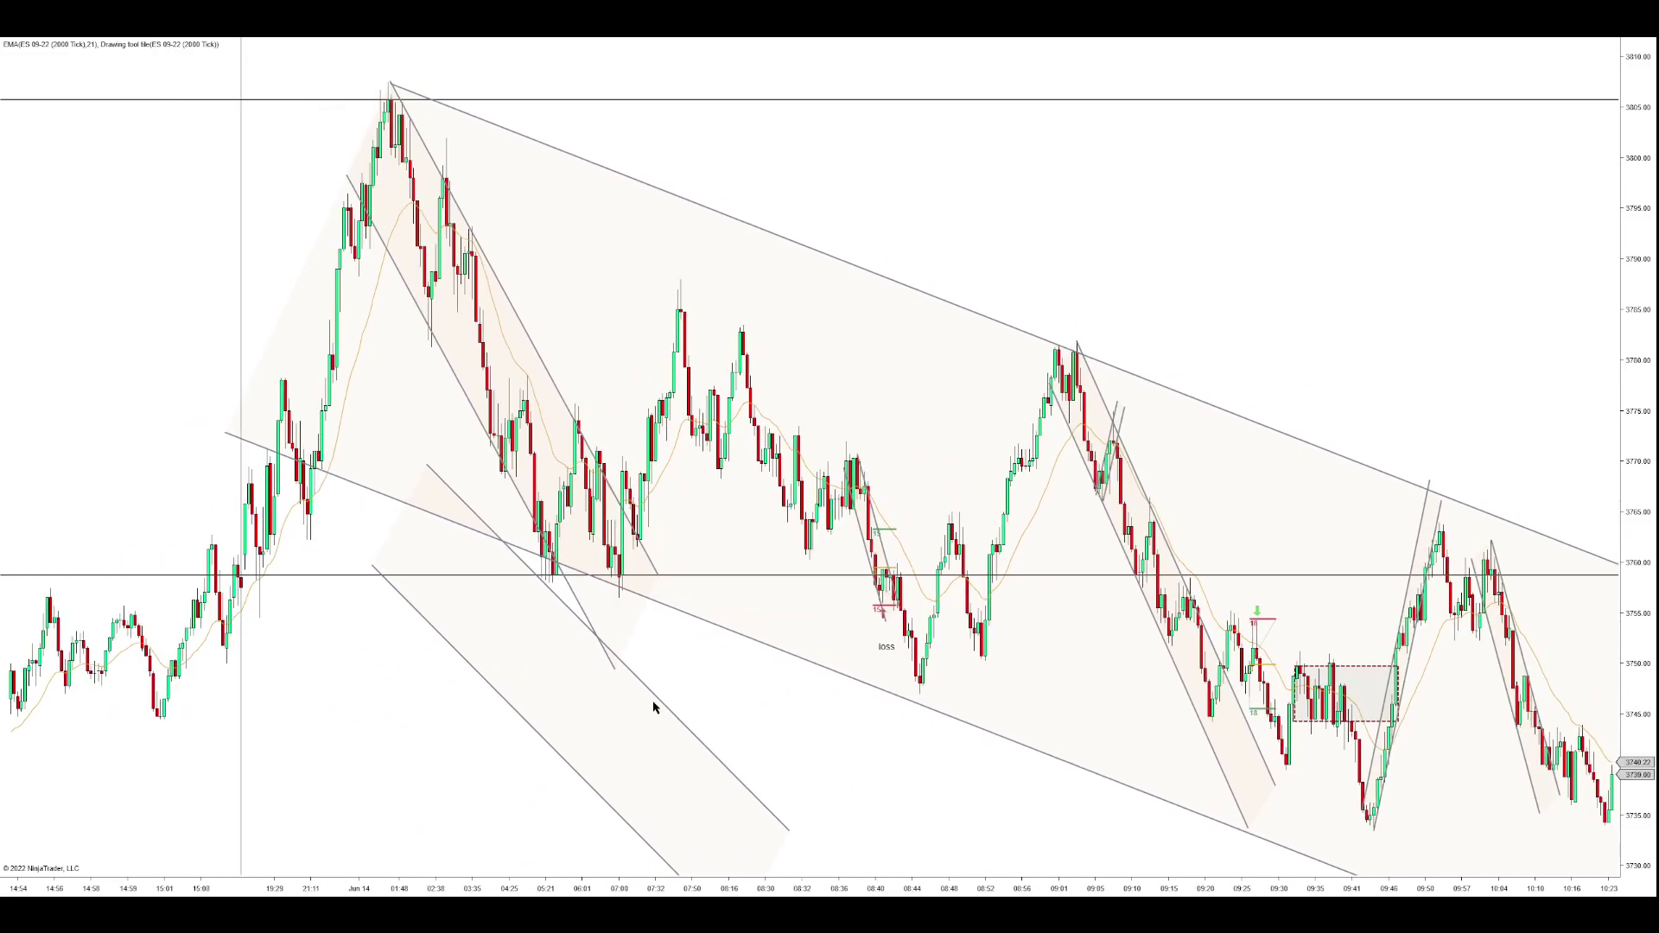
mouse_move(656, 703)
mouse_down()
mouse_move(830, 616)
mouse_move(857, 620)
mouse_move(645, 719)
mouse_up()
Step: Shift the small parallel lines down-left and back, then return the channel to the mid-chart down-leg
scroll(832, 882, up, 3)
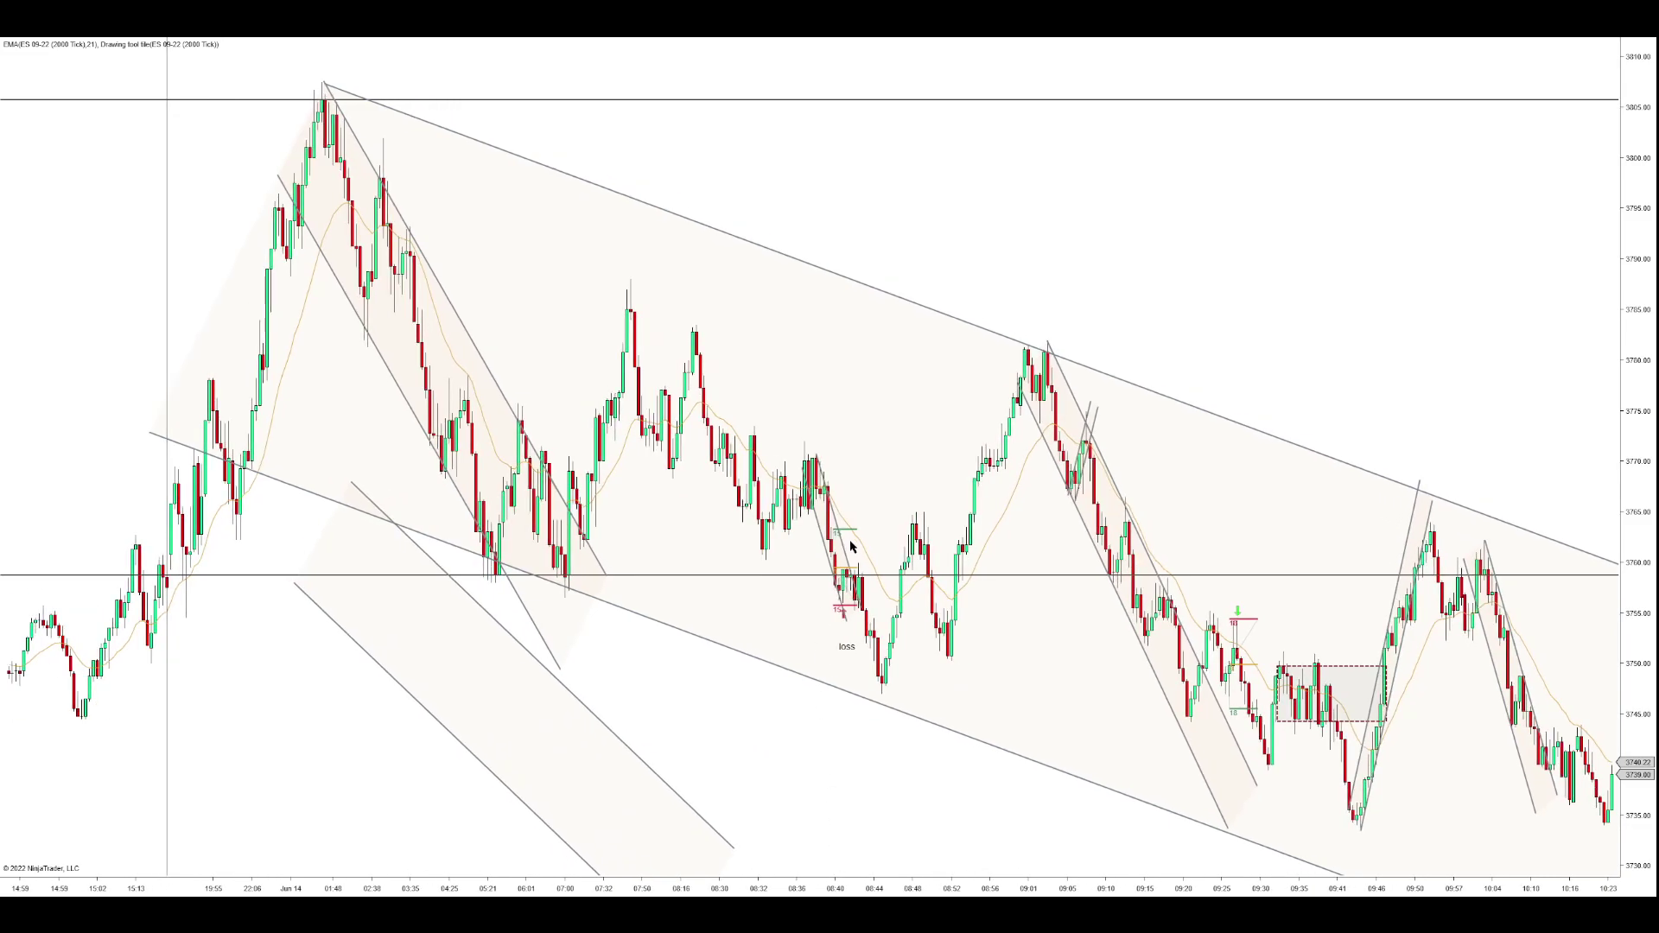
scroll(931, 781, up, 3)
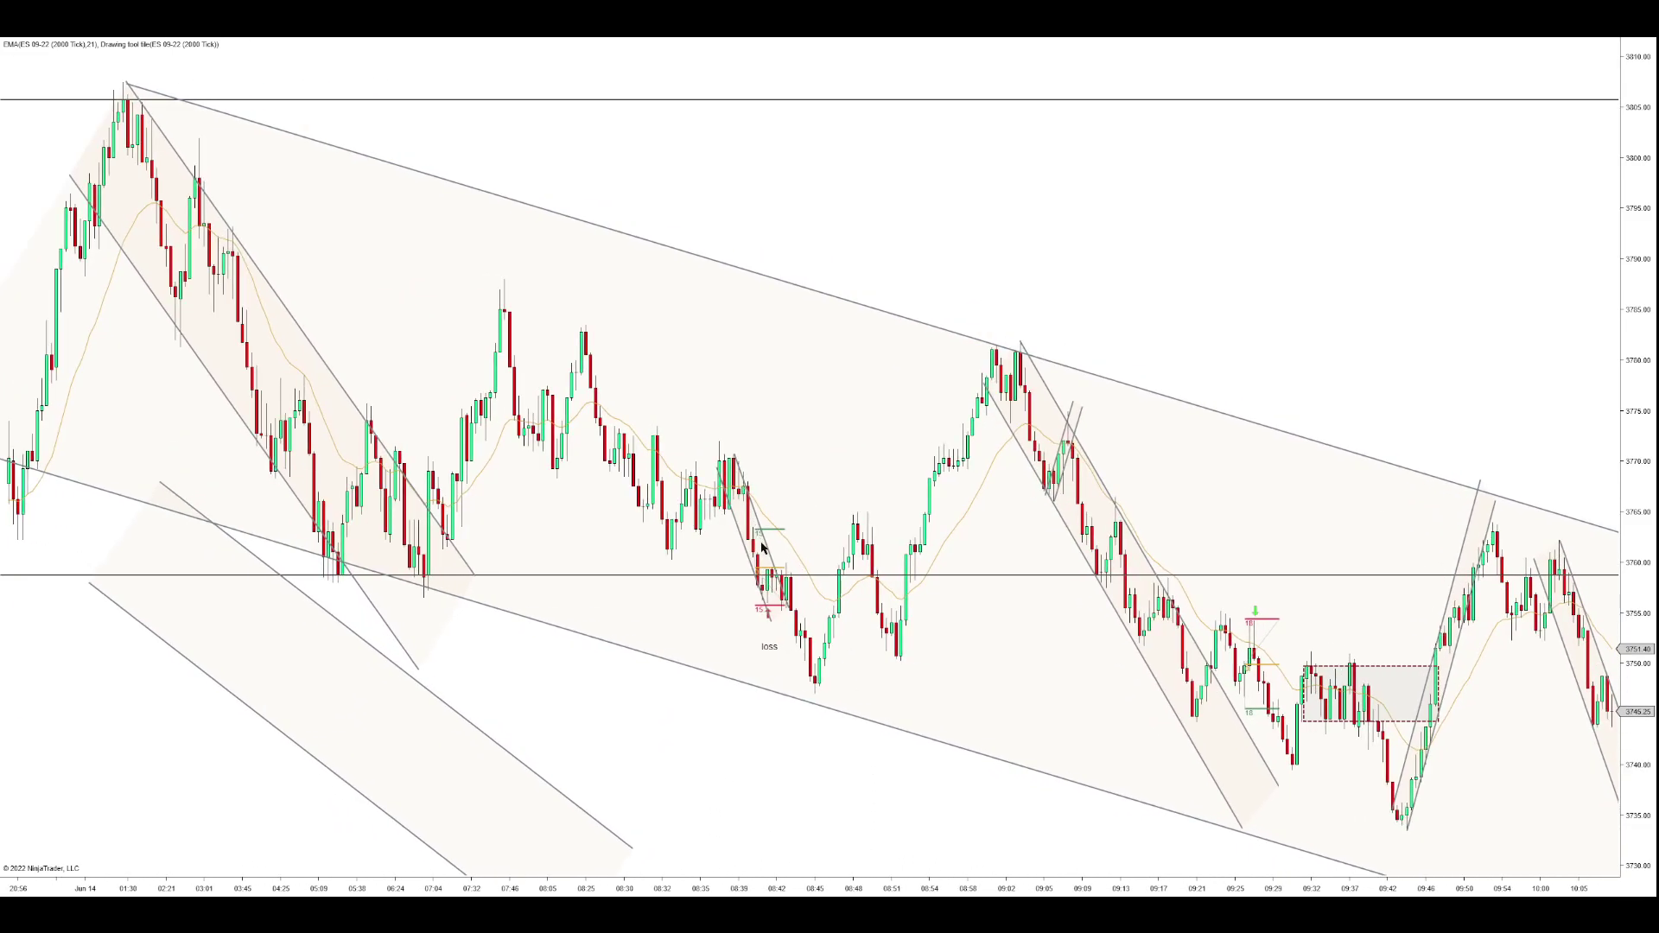
drag(740, 541, 633, 667)
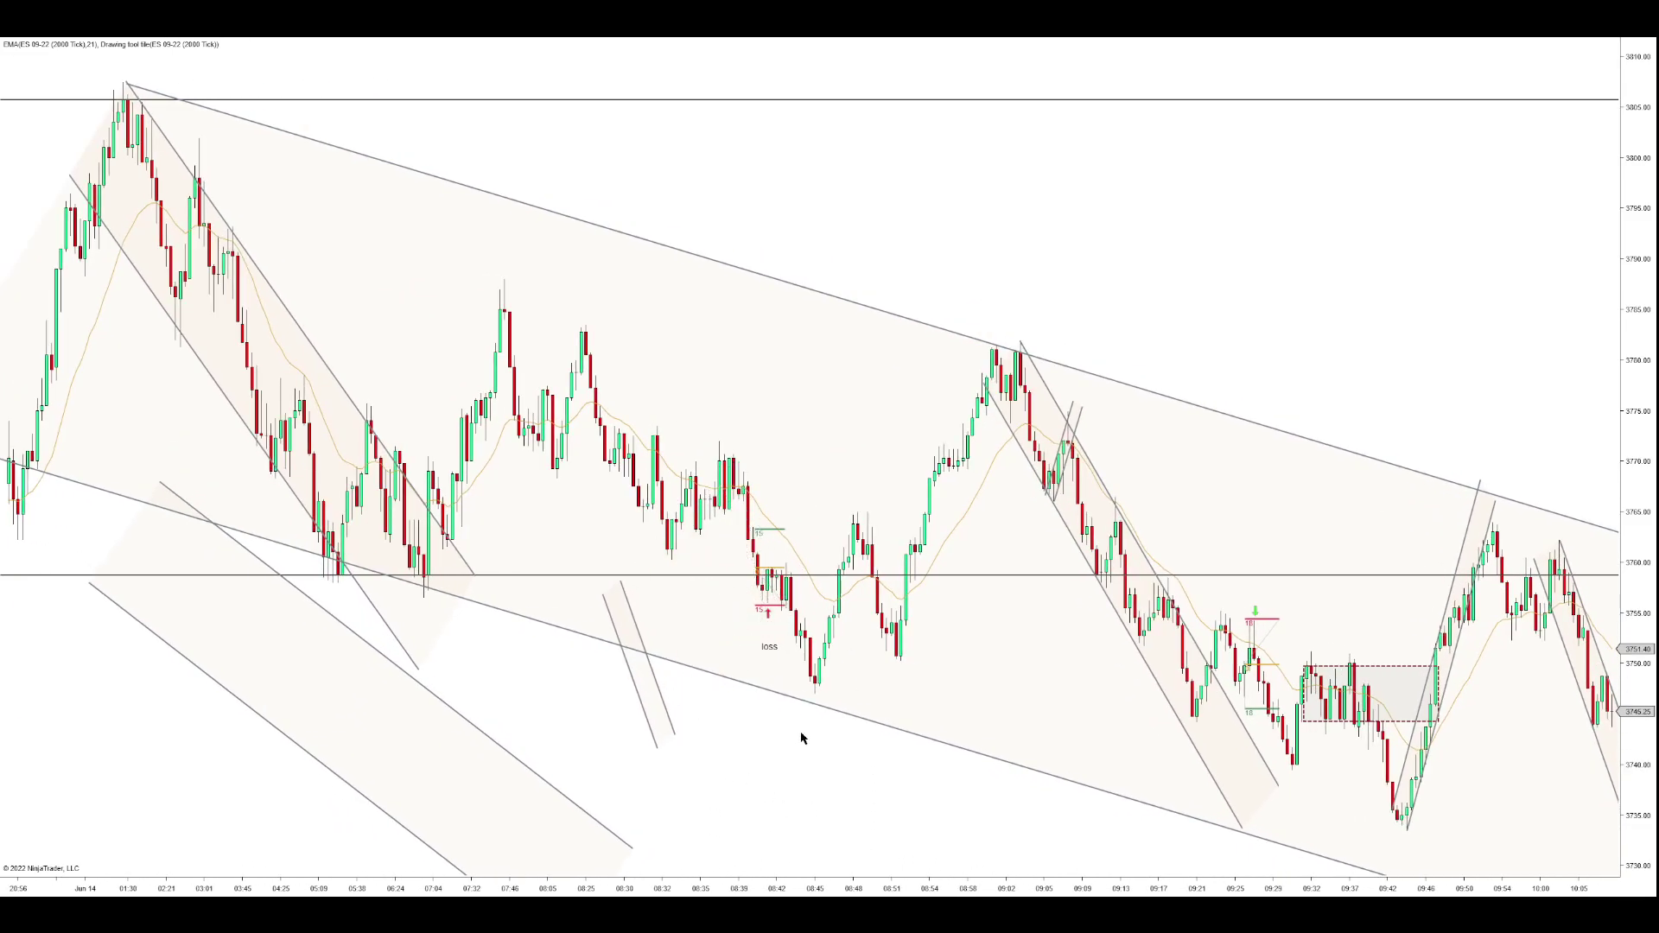
scroll(851, 602, down, 2)
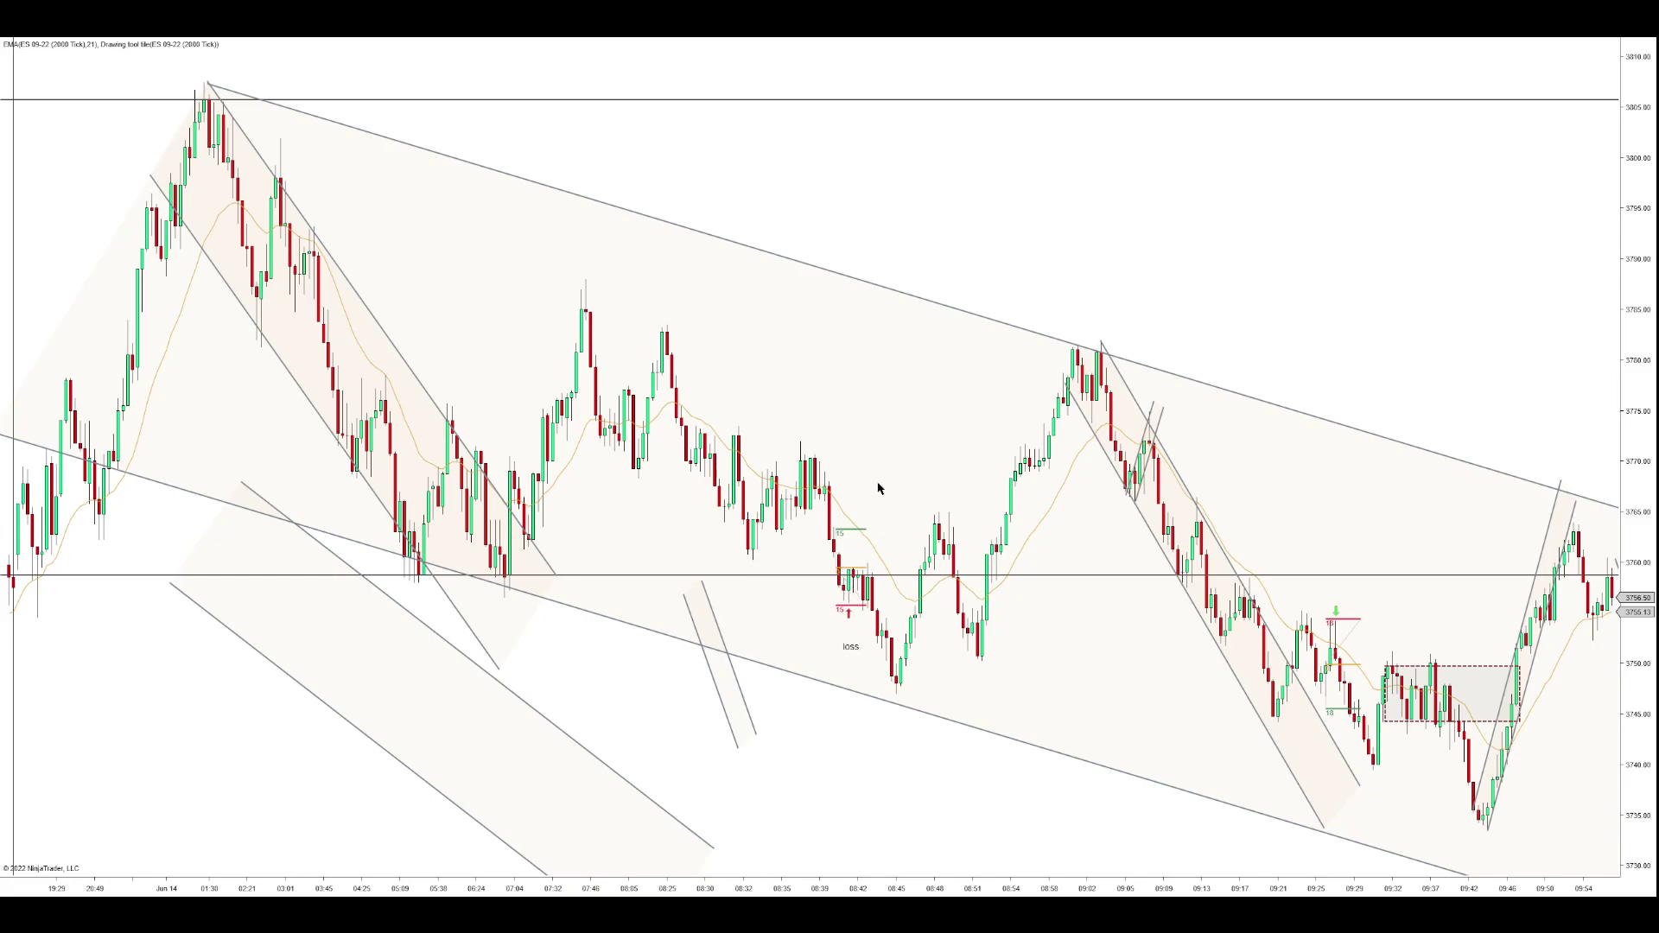
mouse_move(746, 711)
mouse_down()
mouse_move(821, 602)
mouse_move(857, 582)
mouse_up()
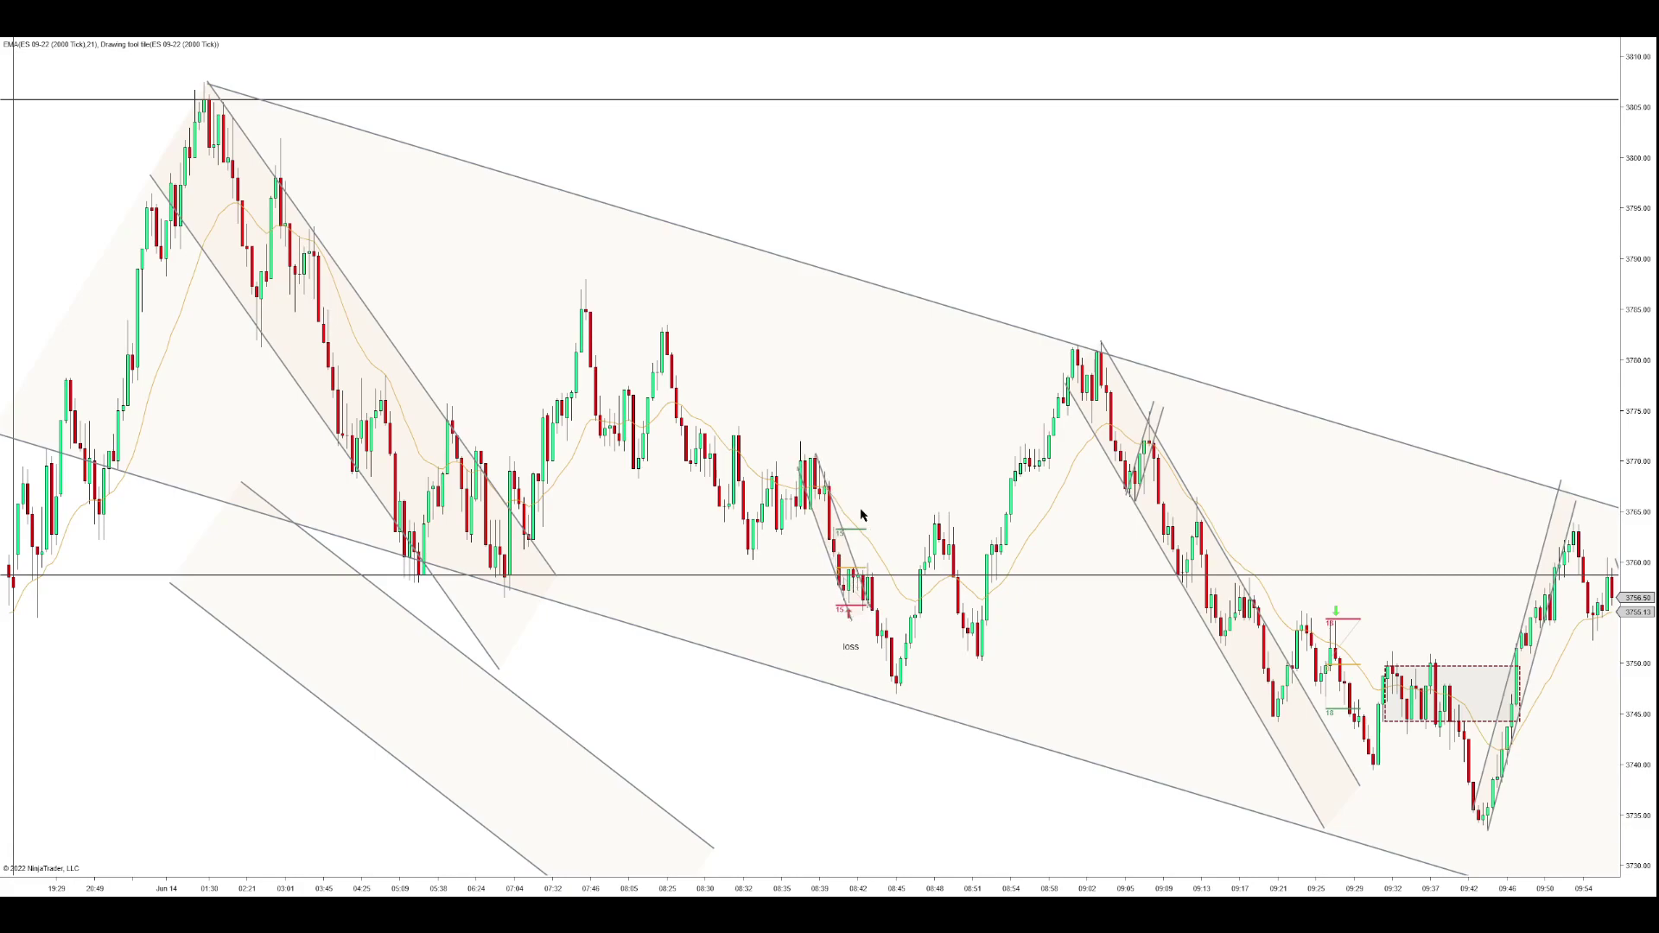
mouse_move(614, 774)
mouse_down()
mouse_move(723, 660)
mouse_move(882, 670)
mouse_move(955, 563)
mouse_up()
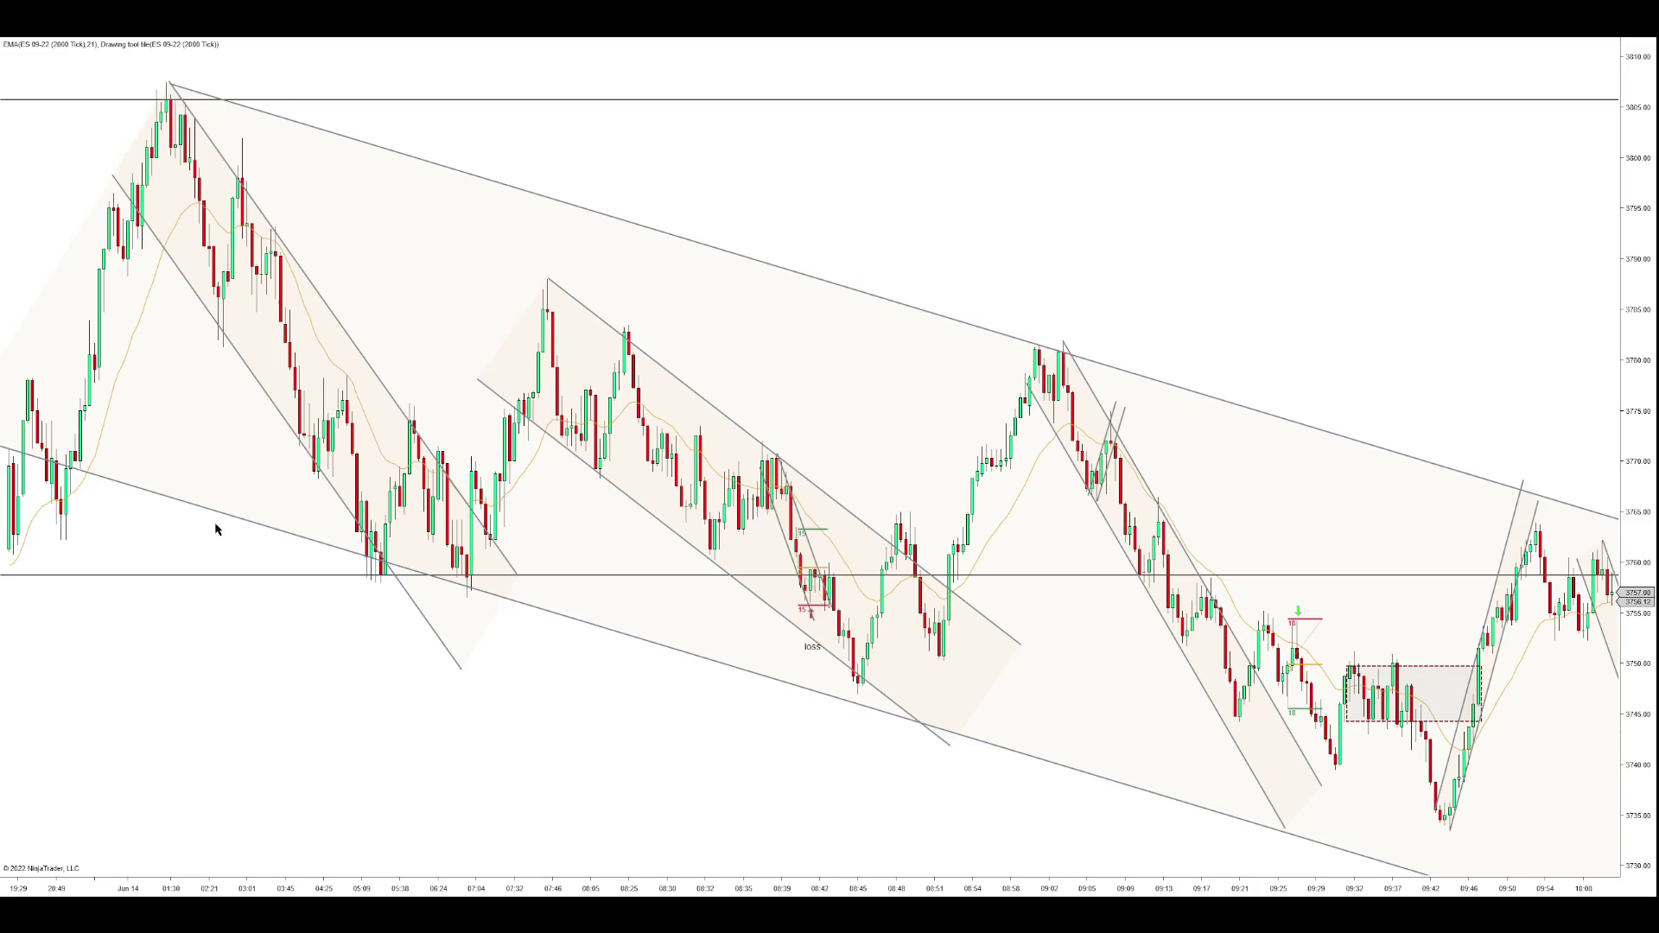
Step: Draw a short trend line along the 09:13 down-leg and zoom the chart out
scroll(677, 760, down, 5)
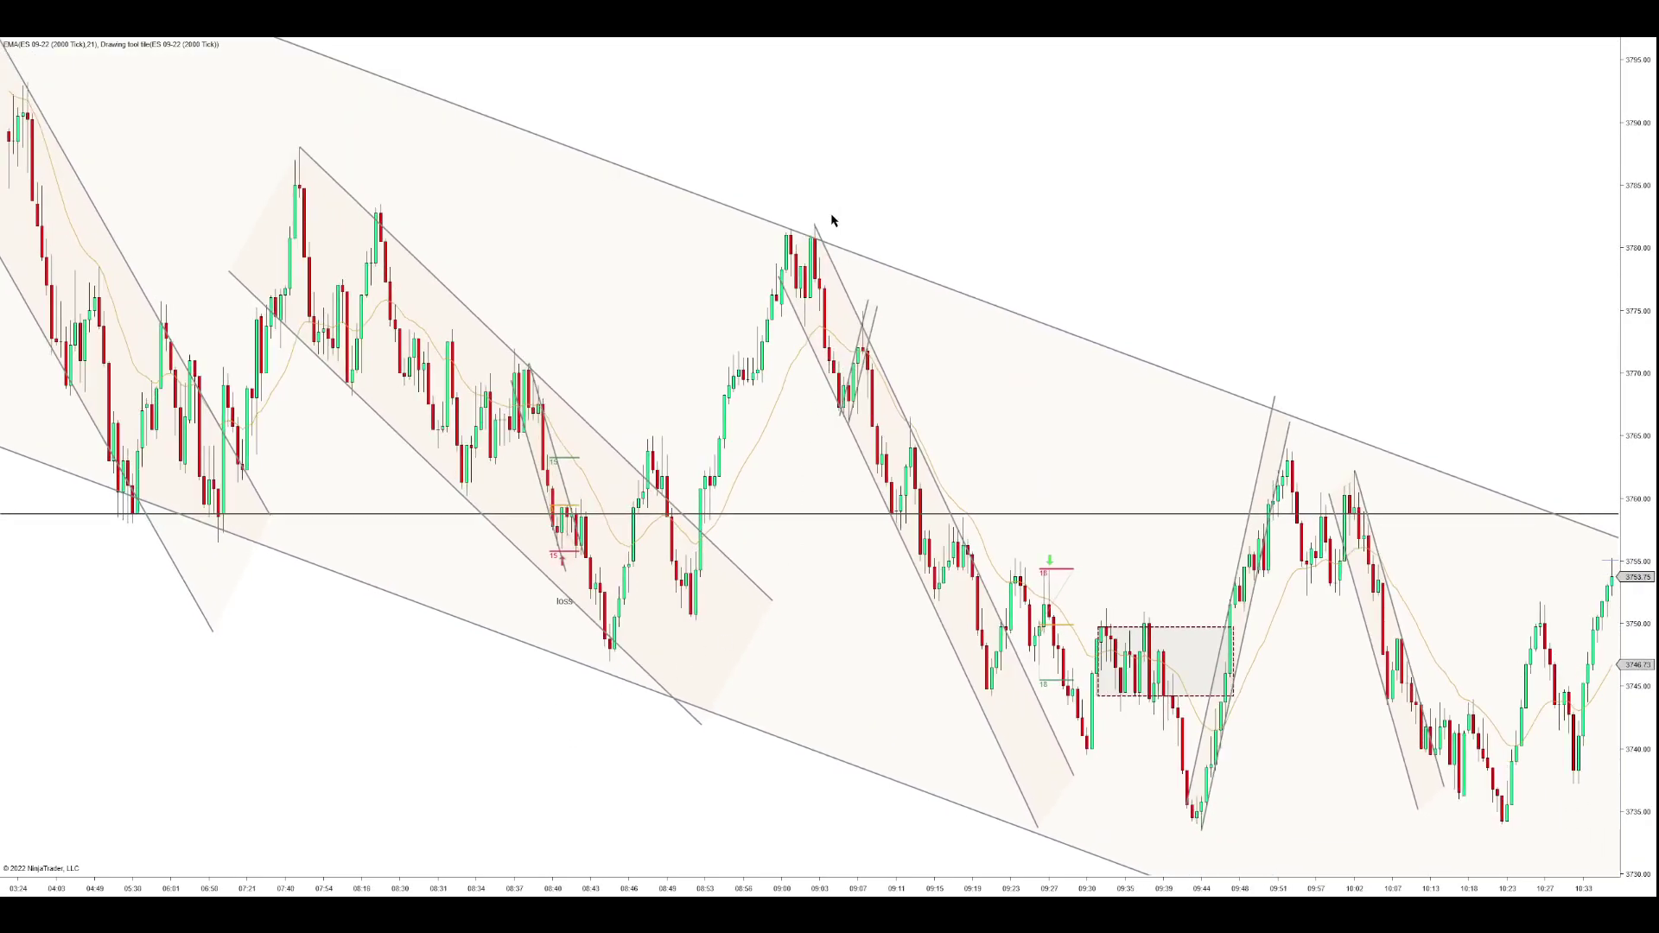
scroll(832, 221, up, 1)
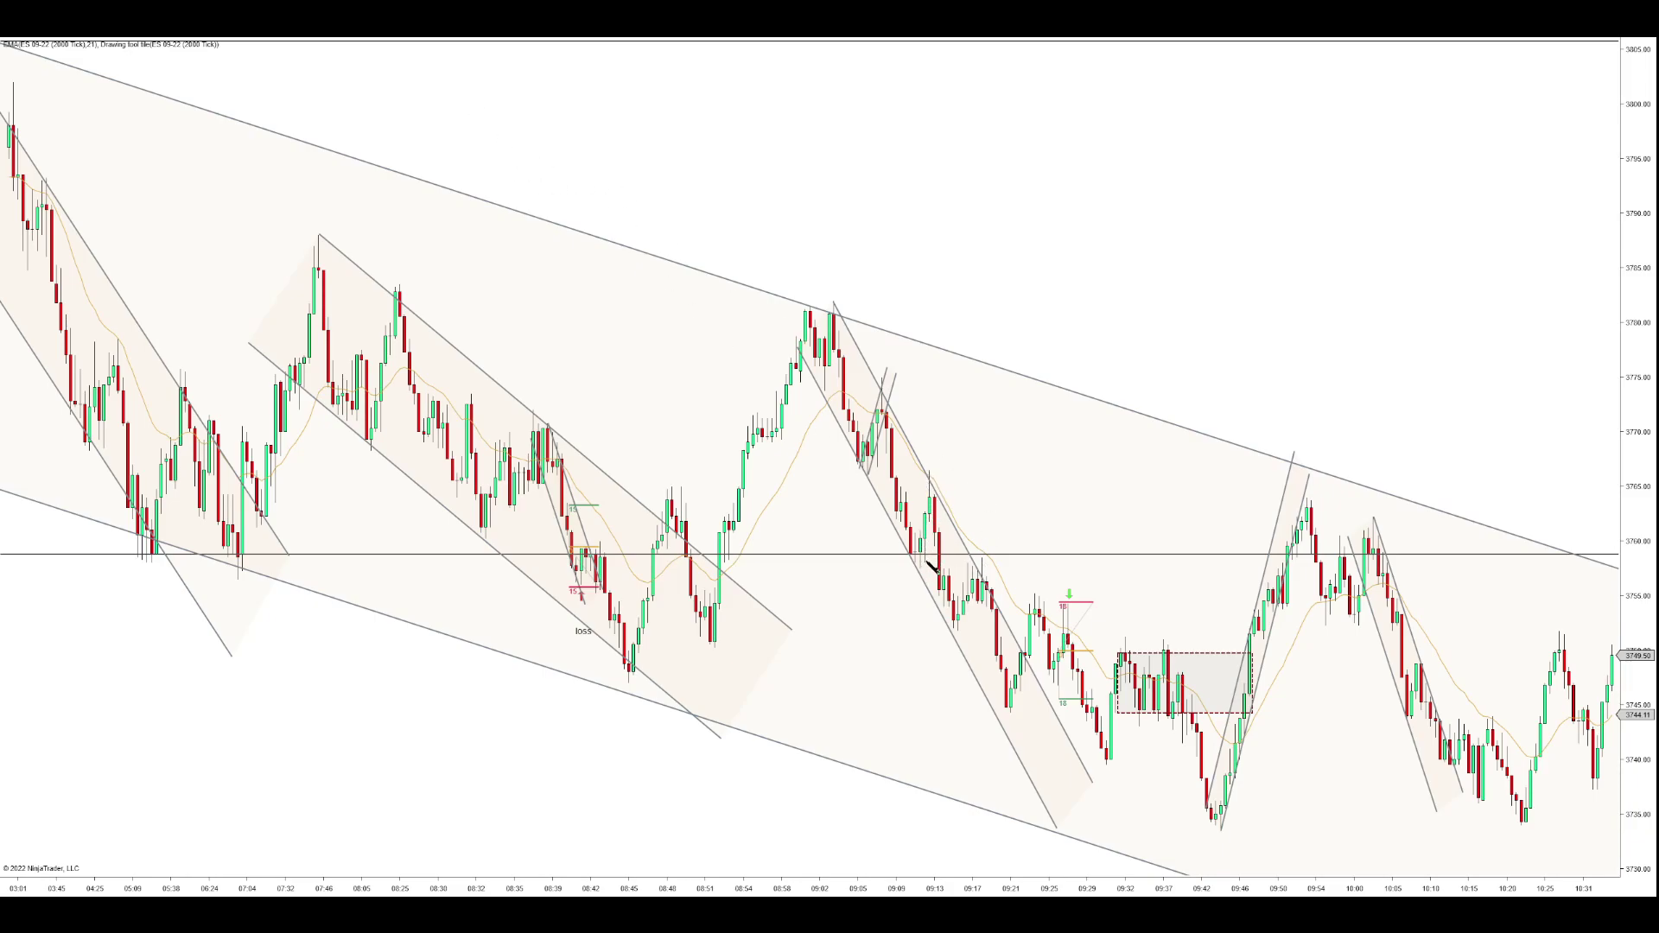
drag(921, 570, 943, 460)
scroll(1154, 768, down, 3)
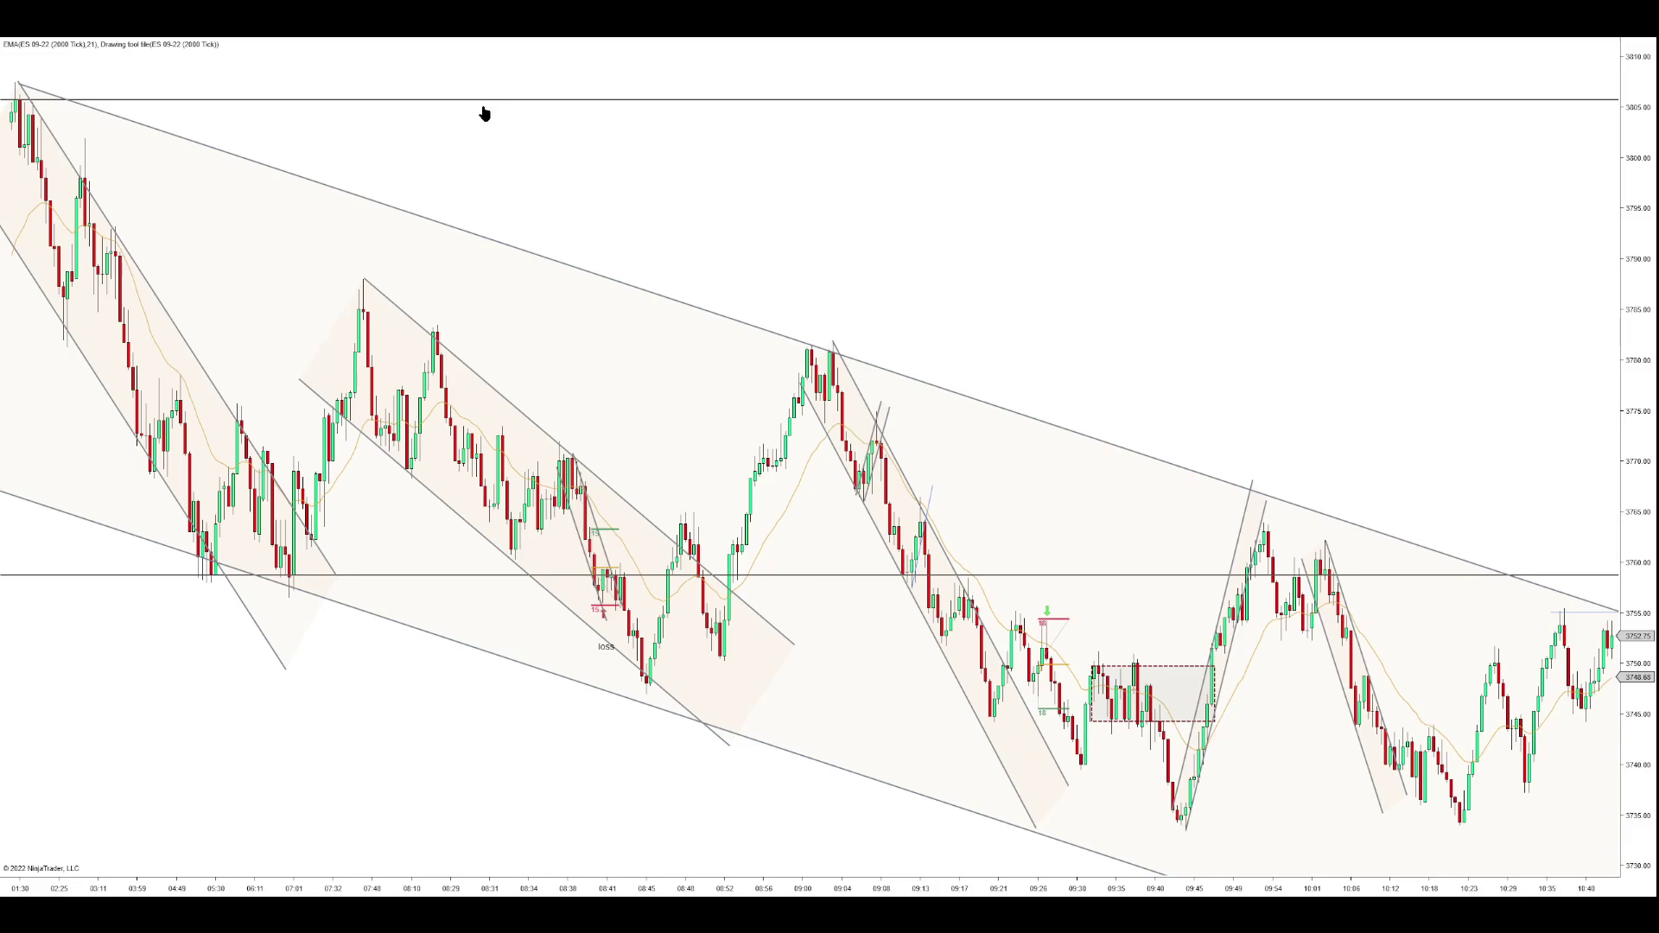
Step: Draw a three-point path running down into the swing low below the shaded box
click(1159, 704)
click(1174, 769)
double_click(1189, 836)
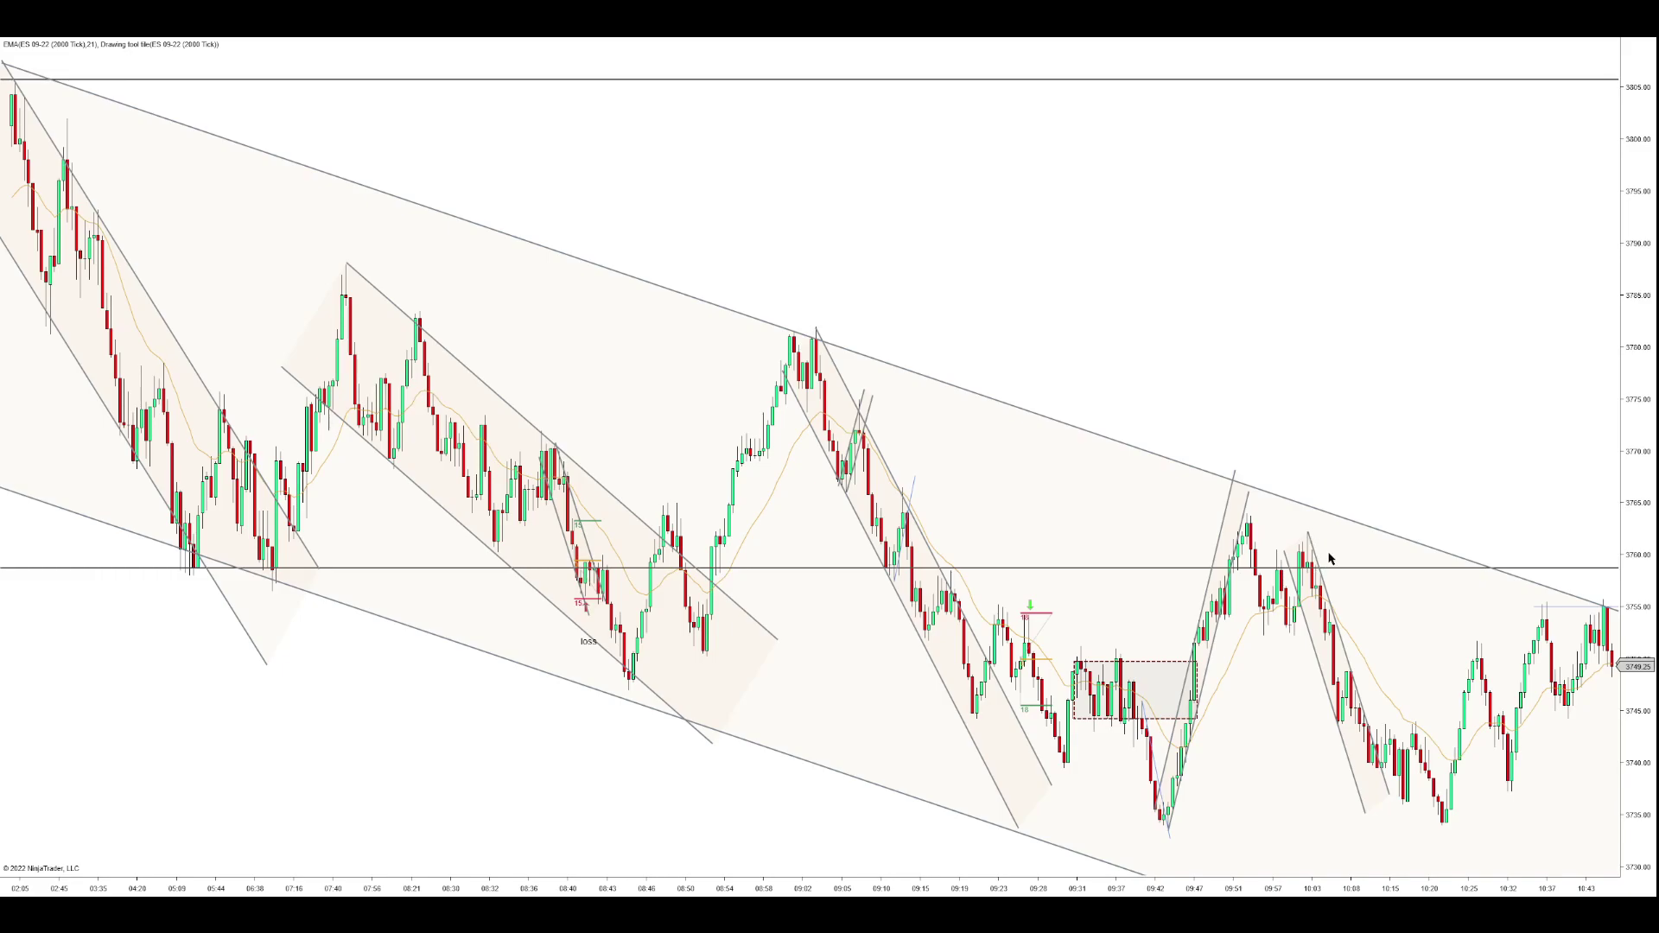
scroll(1369, 594, down, 2)
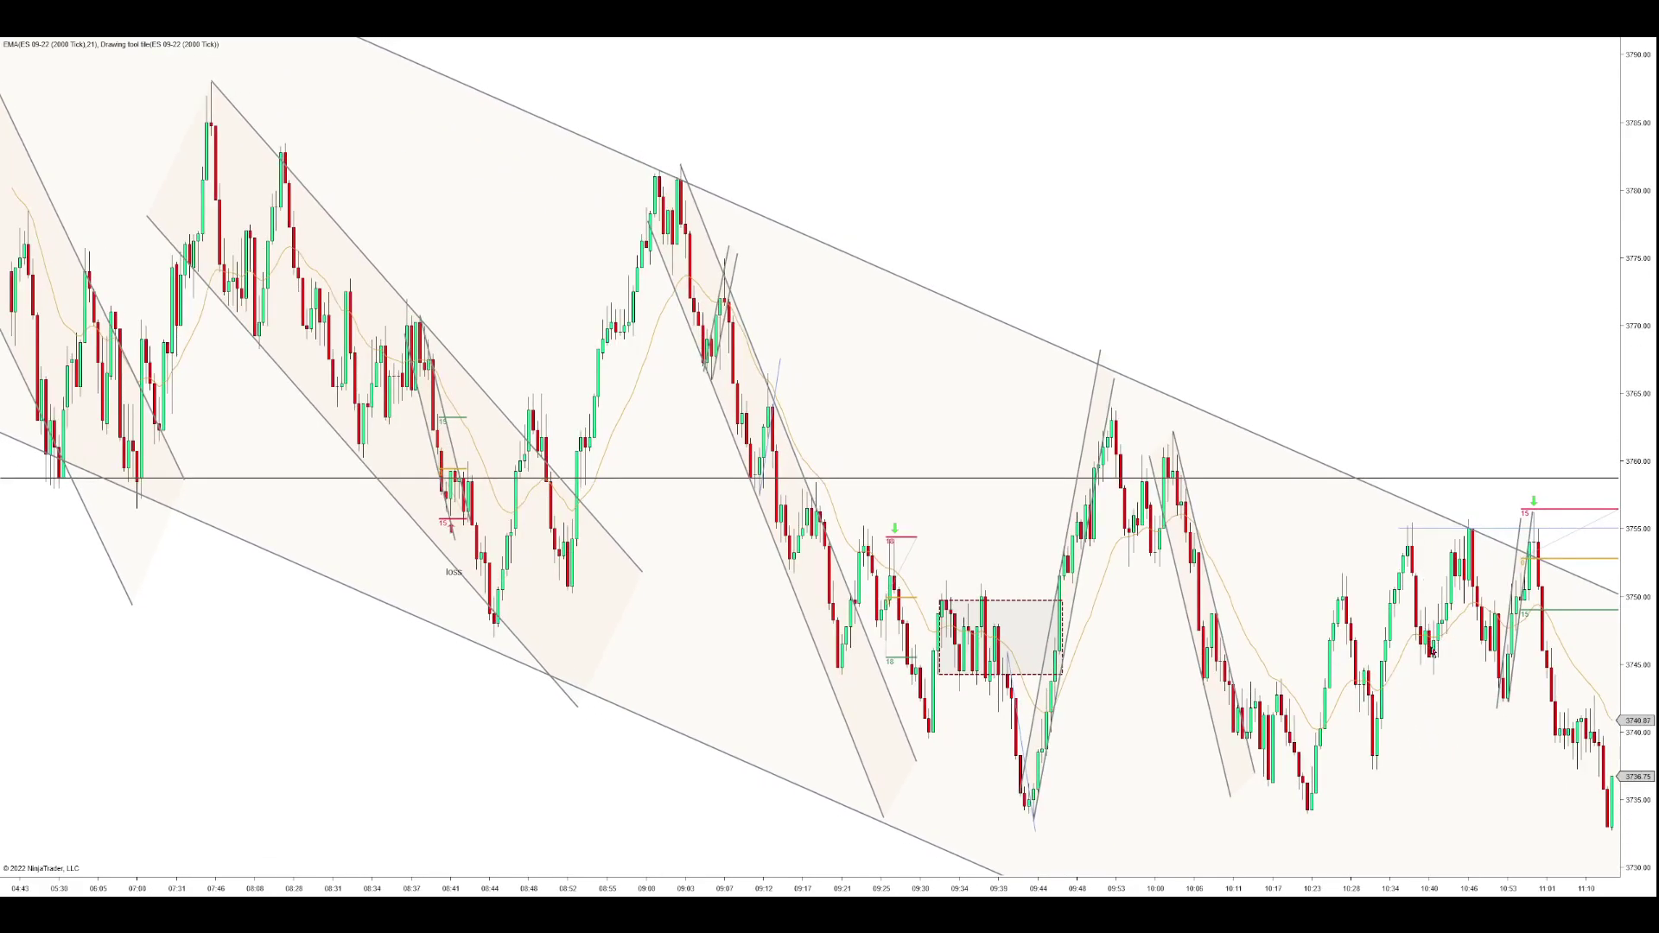
Step: Compress the bars and pan to show past 12:30, including the 3767 rally and drop to 3732
drag(1435, 888, 1466, 778)
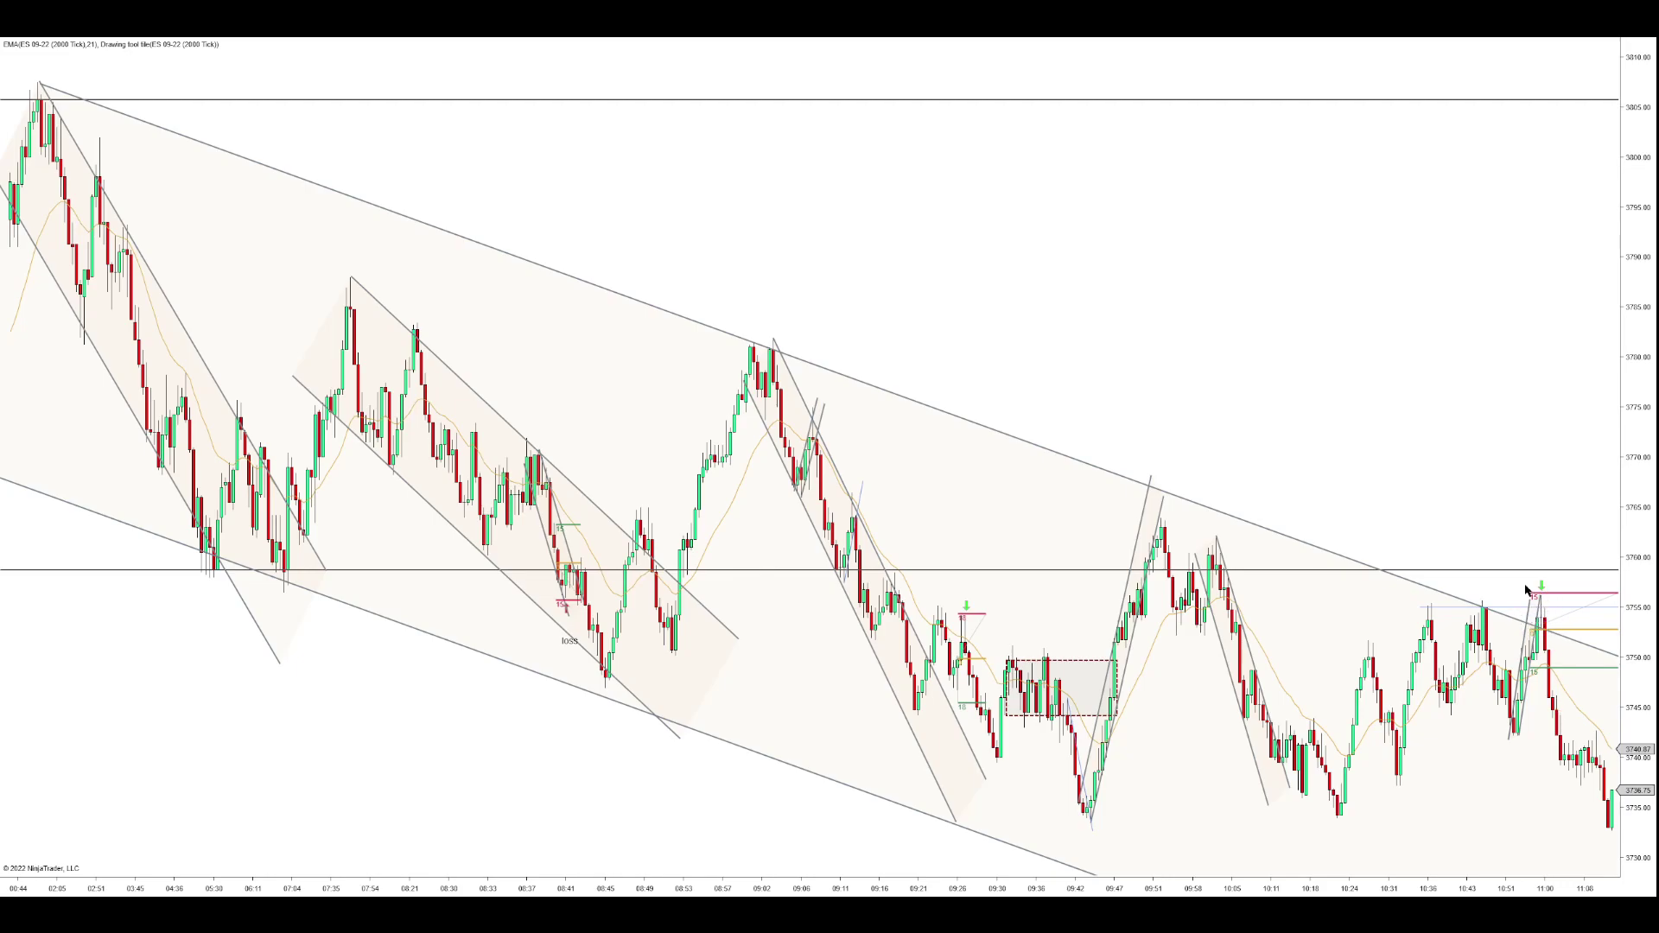
drag(1531, 591, 1357, 474)
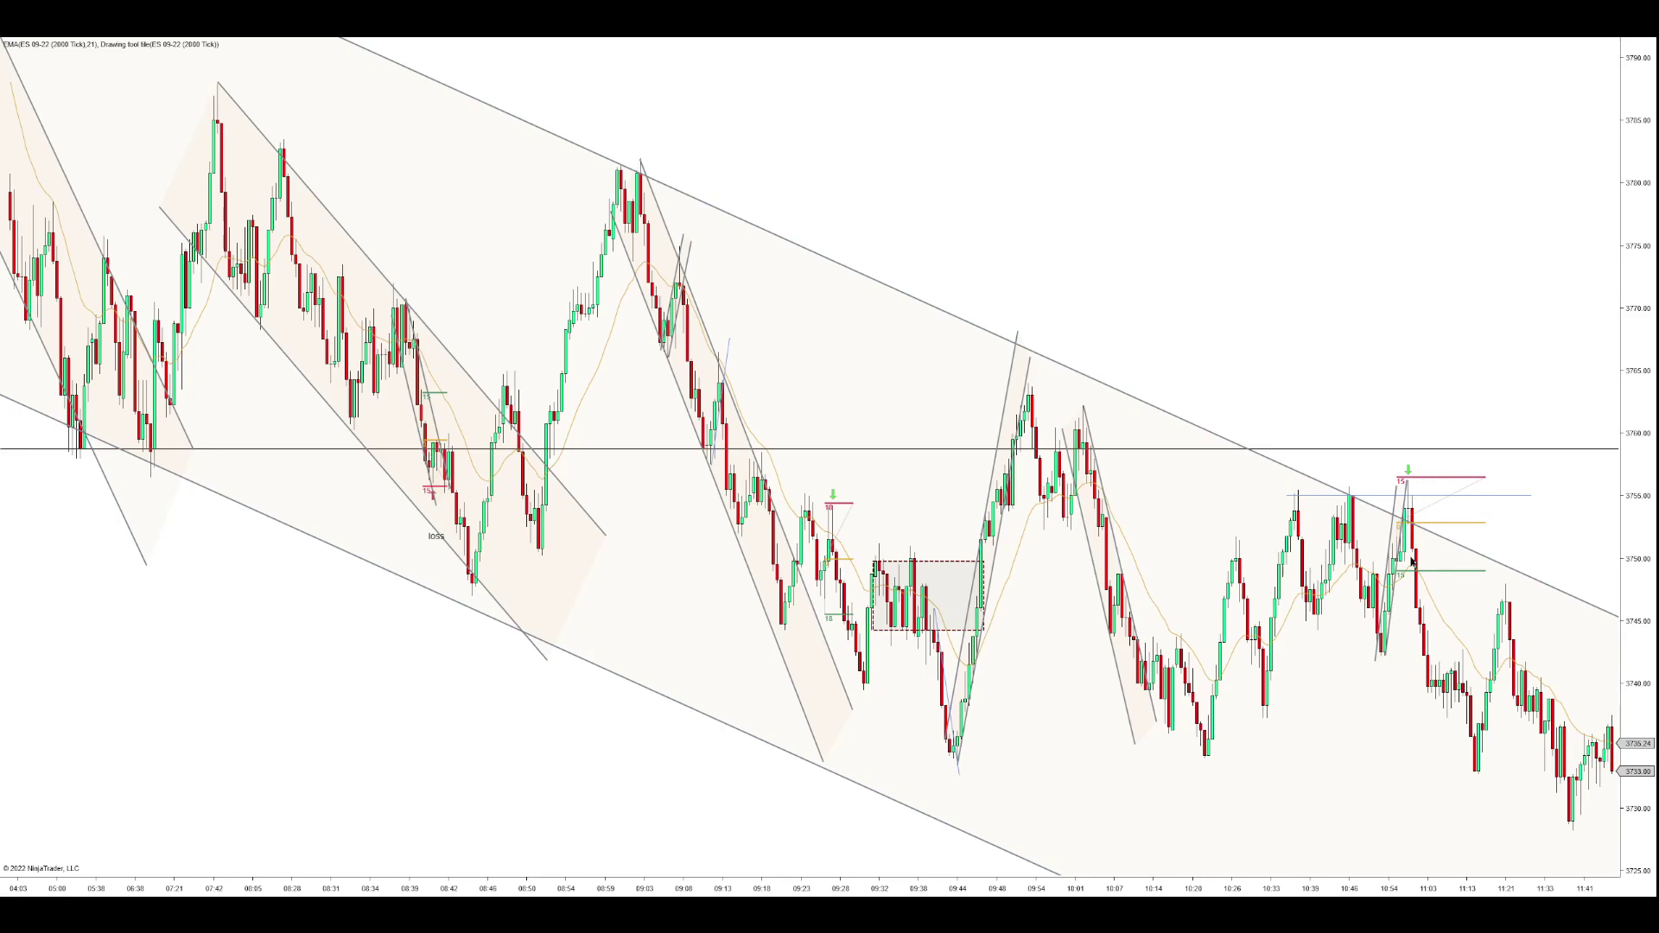
drag(1464, 596, 1415, 595)
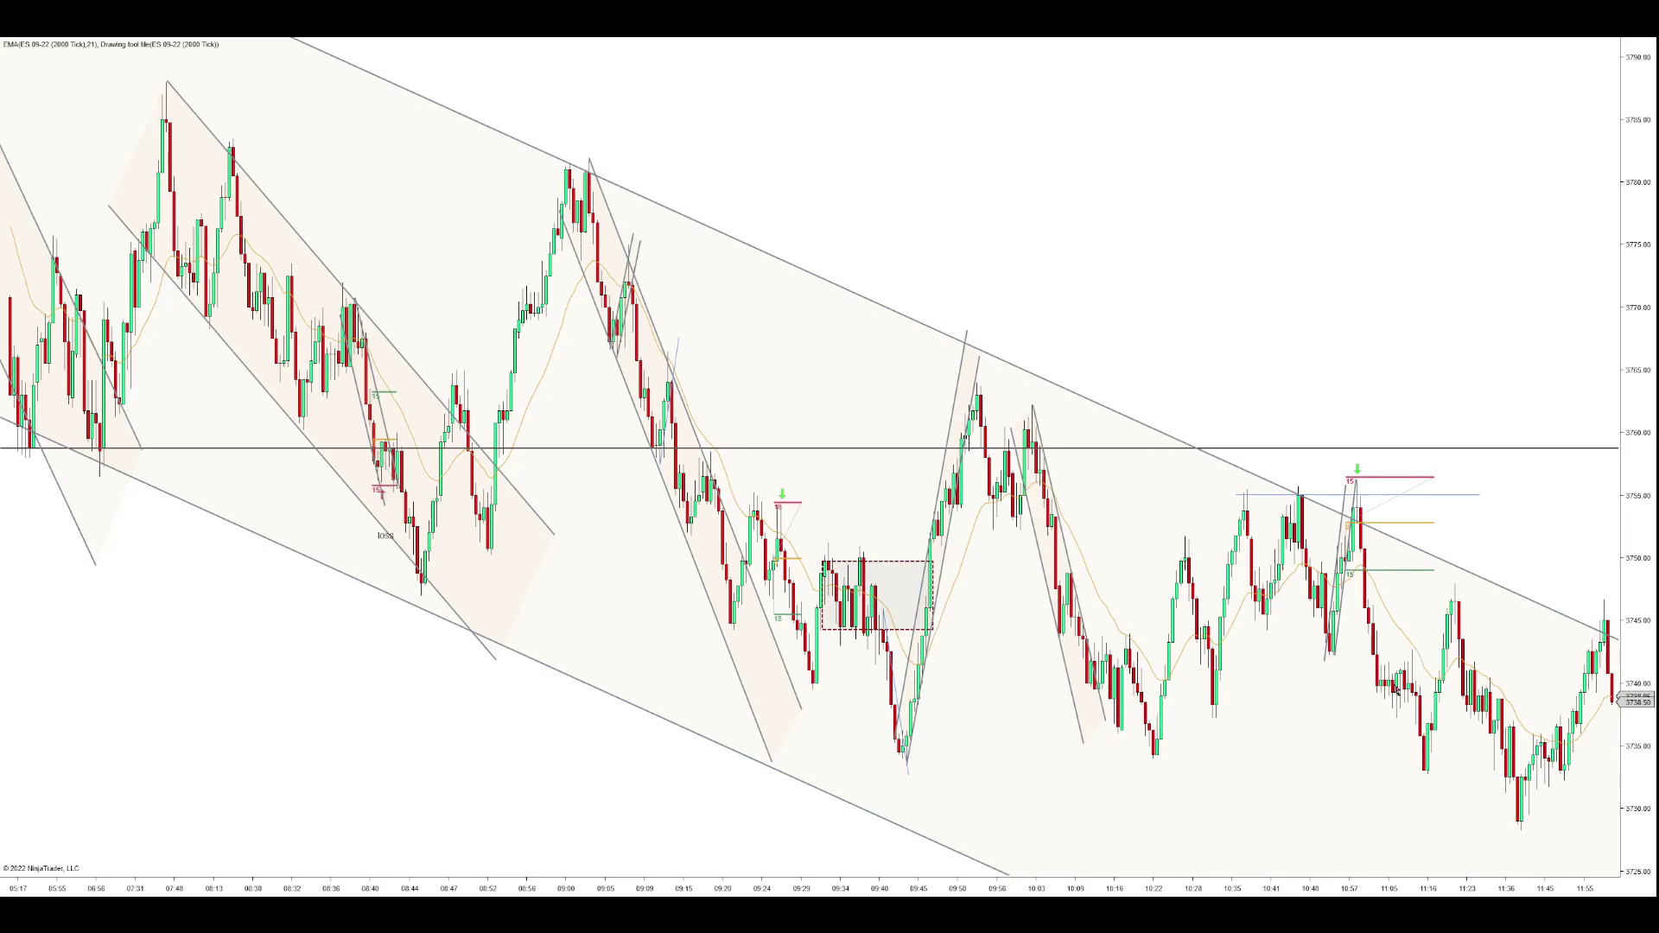
scroll(1411, 752, down, 5)
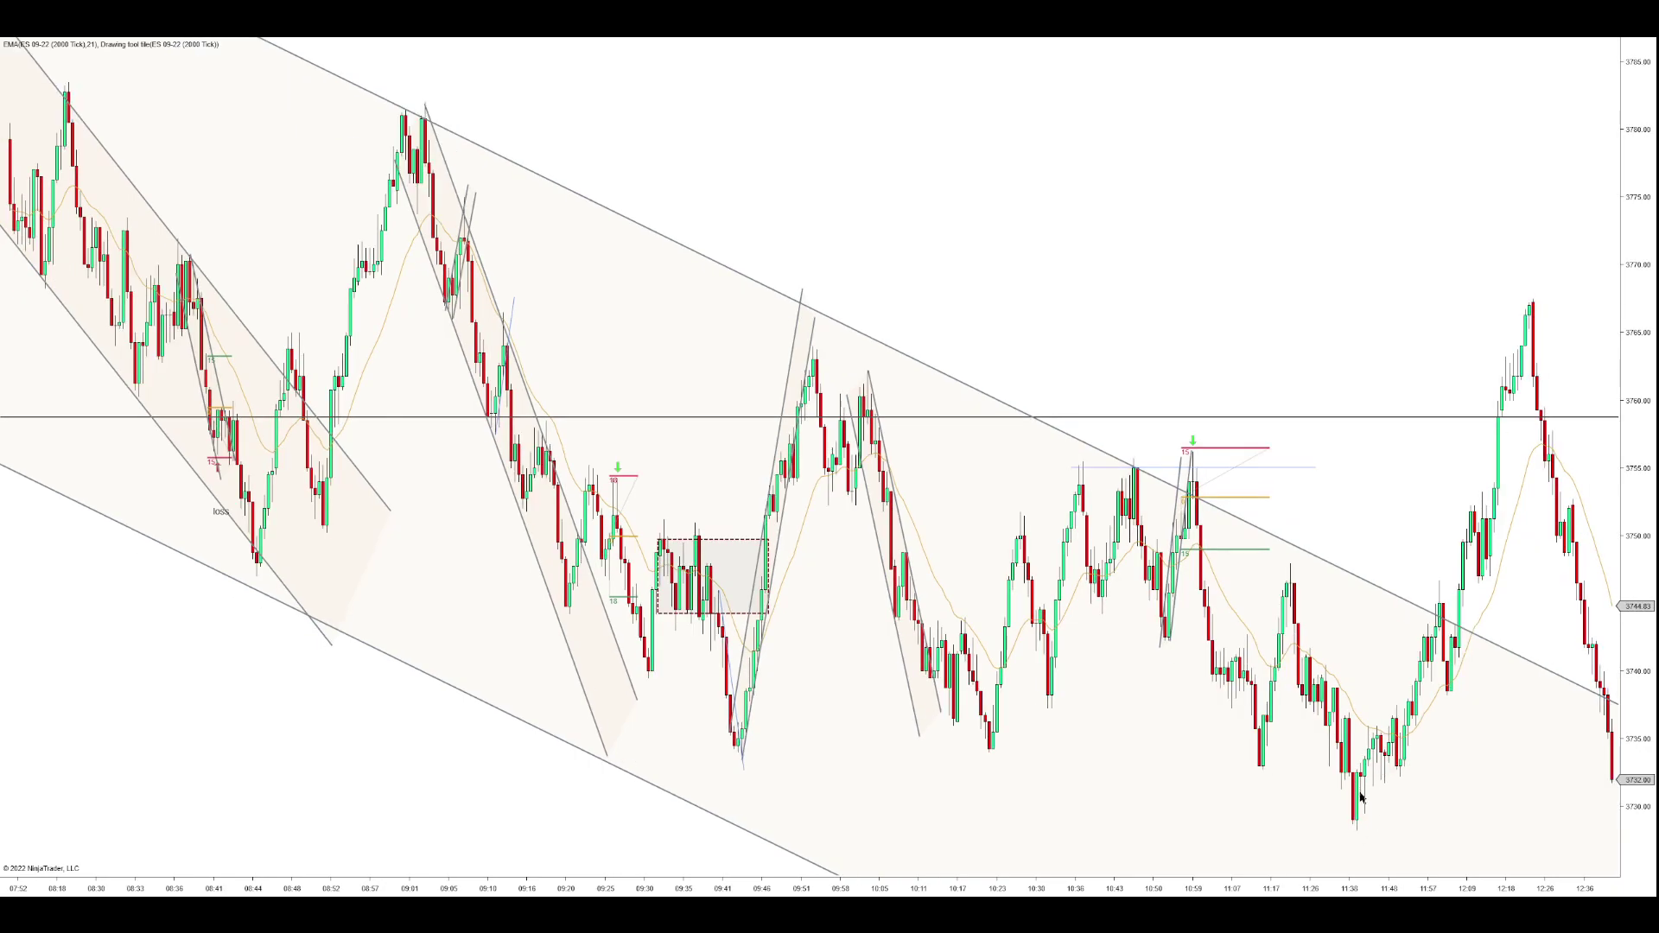
Step: Deselect the price series and draw a short rising trend channel anchored at the 11:38 low
click(1368, 761)
click(1385, 757)
click(1356, 824)
click(1385, 717)
scroll(1377, 732, right, 2)
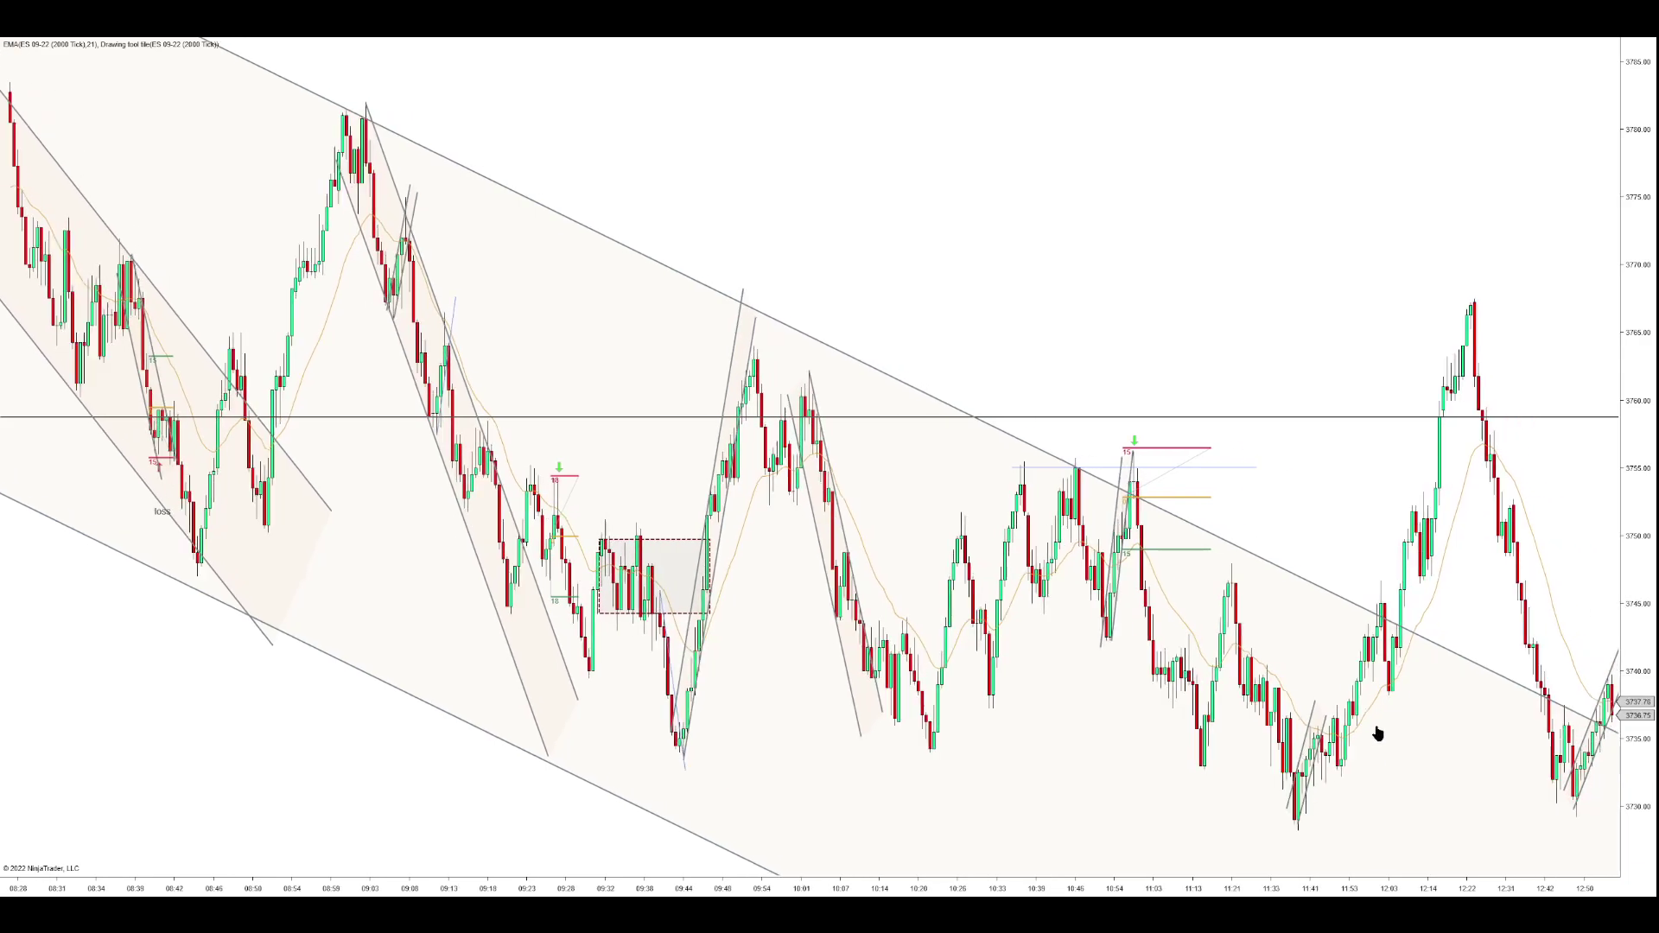
scroll(1377, 733, right, 1)
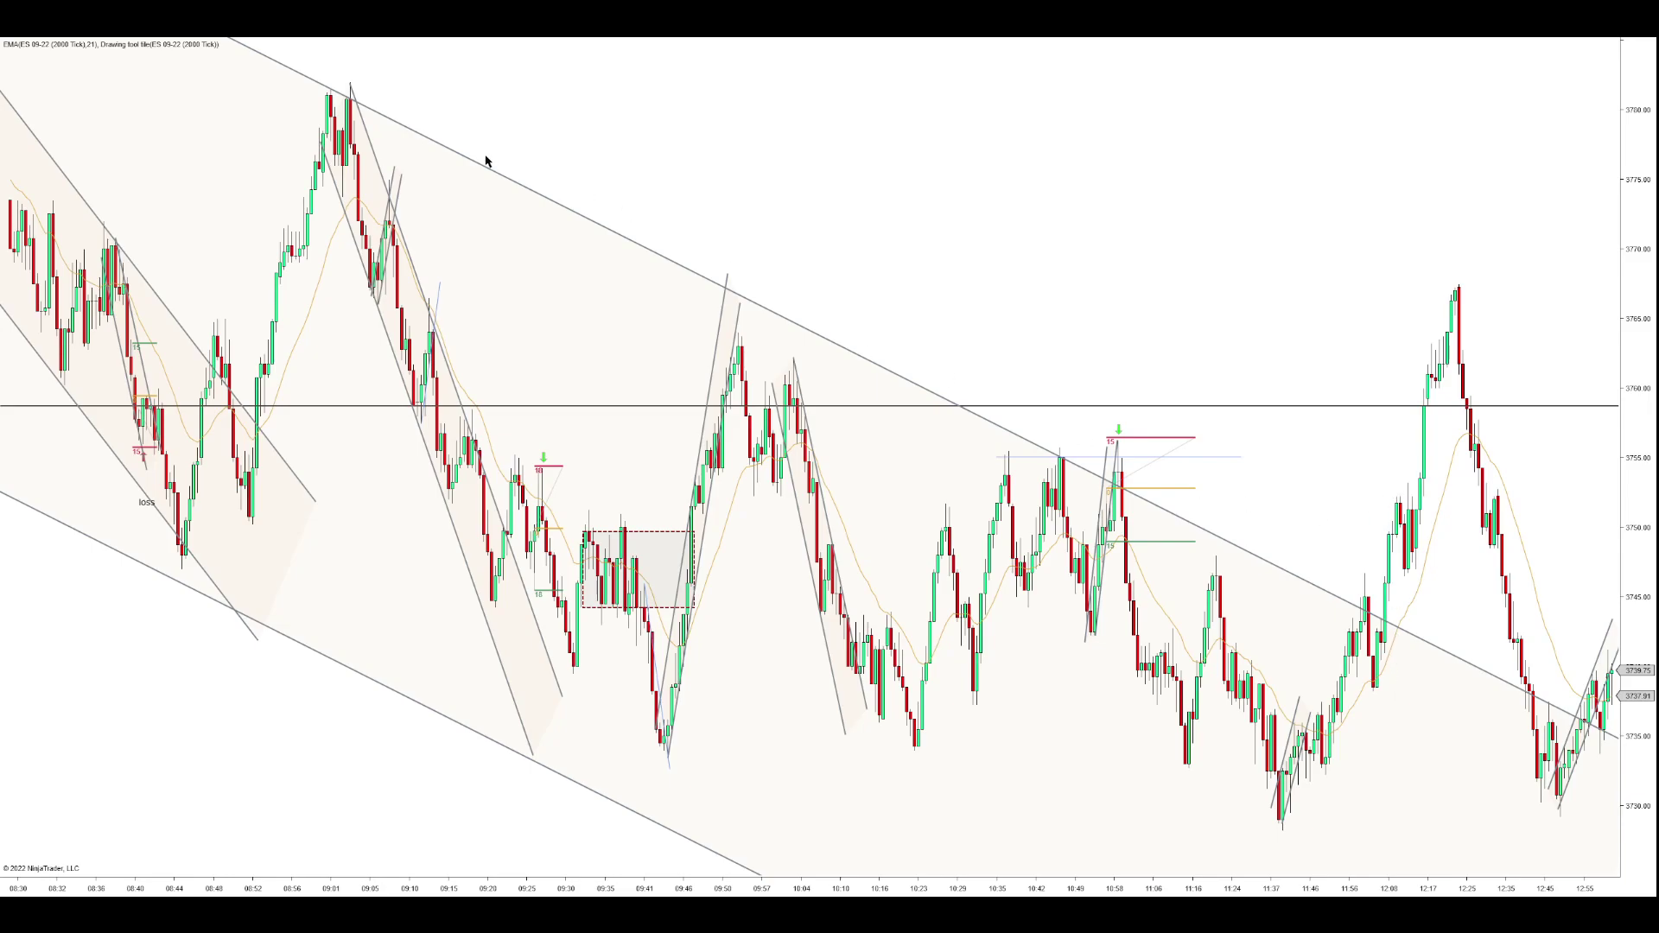
Step: Draw a trend channel from the swing low, then delete it as unwanted
click(1282, 831)
click(1535, 432)
click(1268, 766)
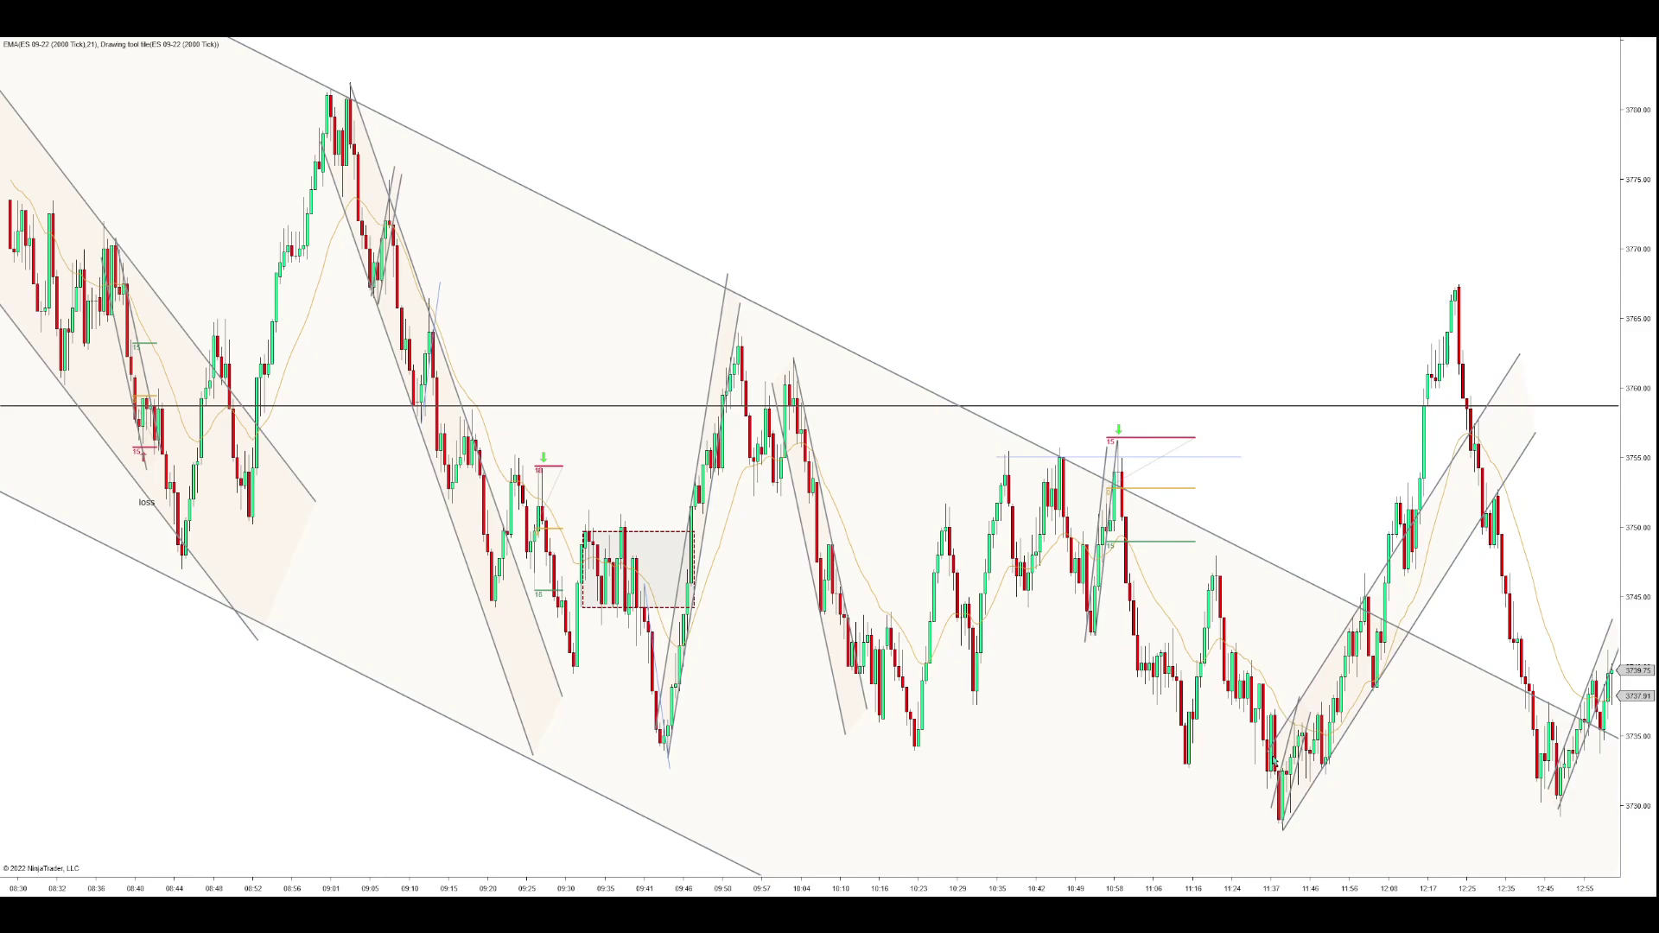
click(1466, 544)
key(Delete)
scroll(1455, 604, down, 5)
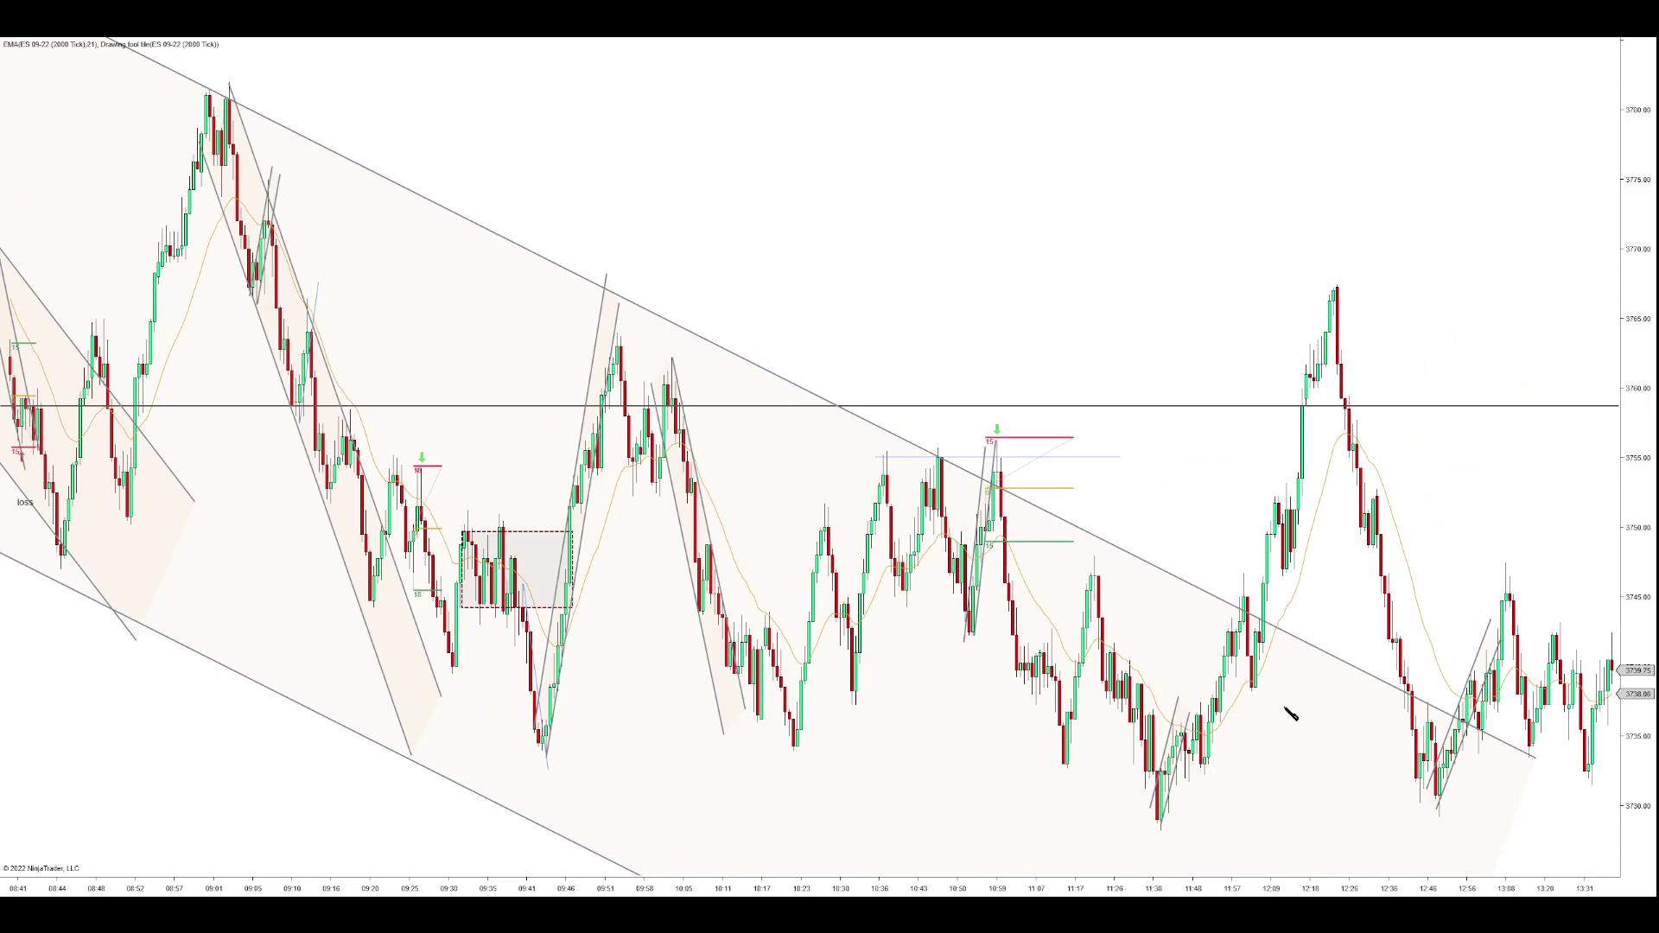
Step: Redraw a steep rising channel from the rally's start up to the 3767 peak
click(1253, 689)
click(1377, 255)
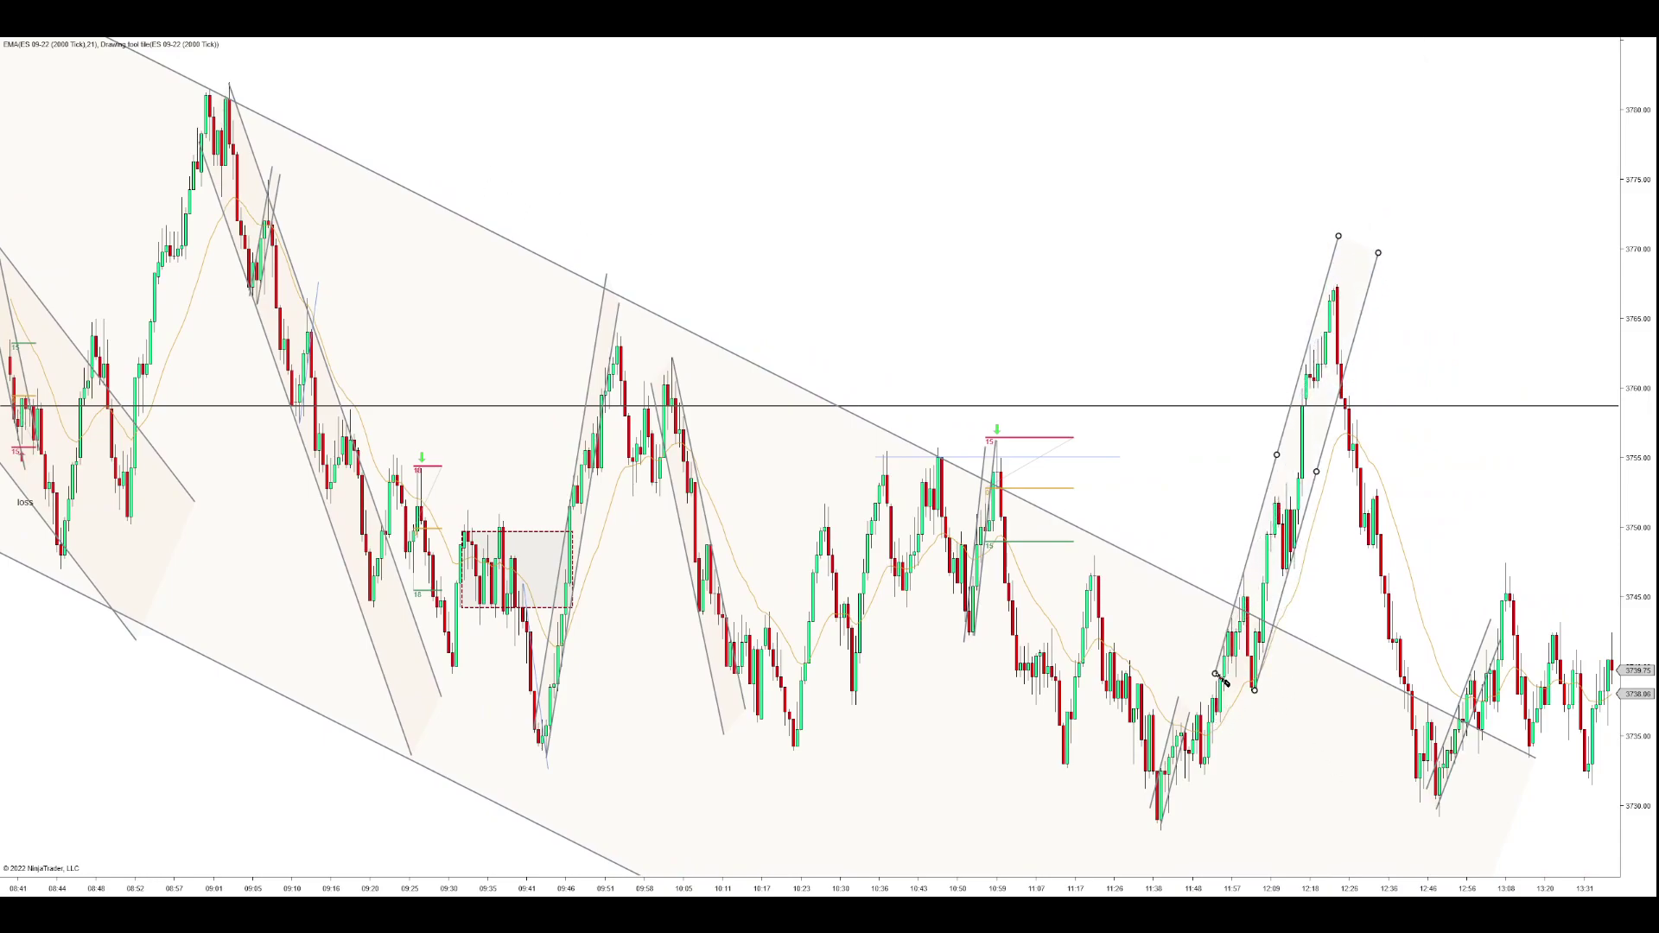
click(1225, 659)
scroll(1299, 789, down, 2)
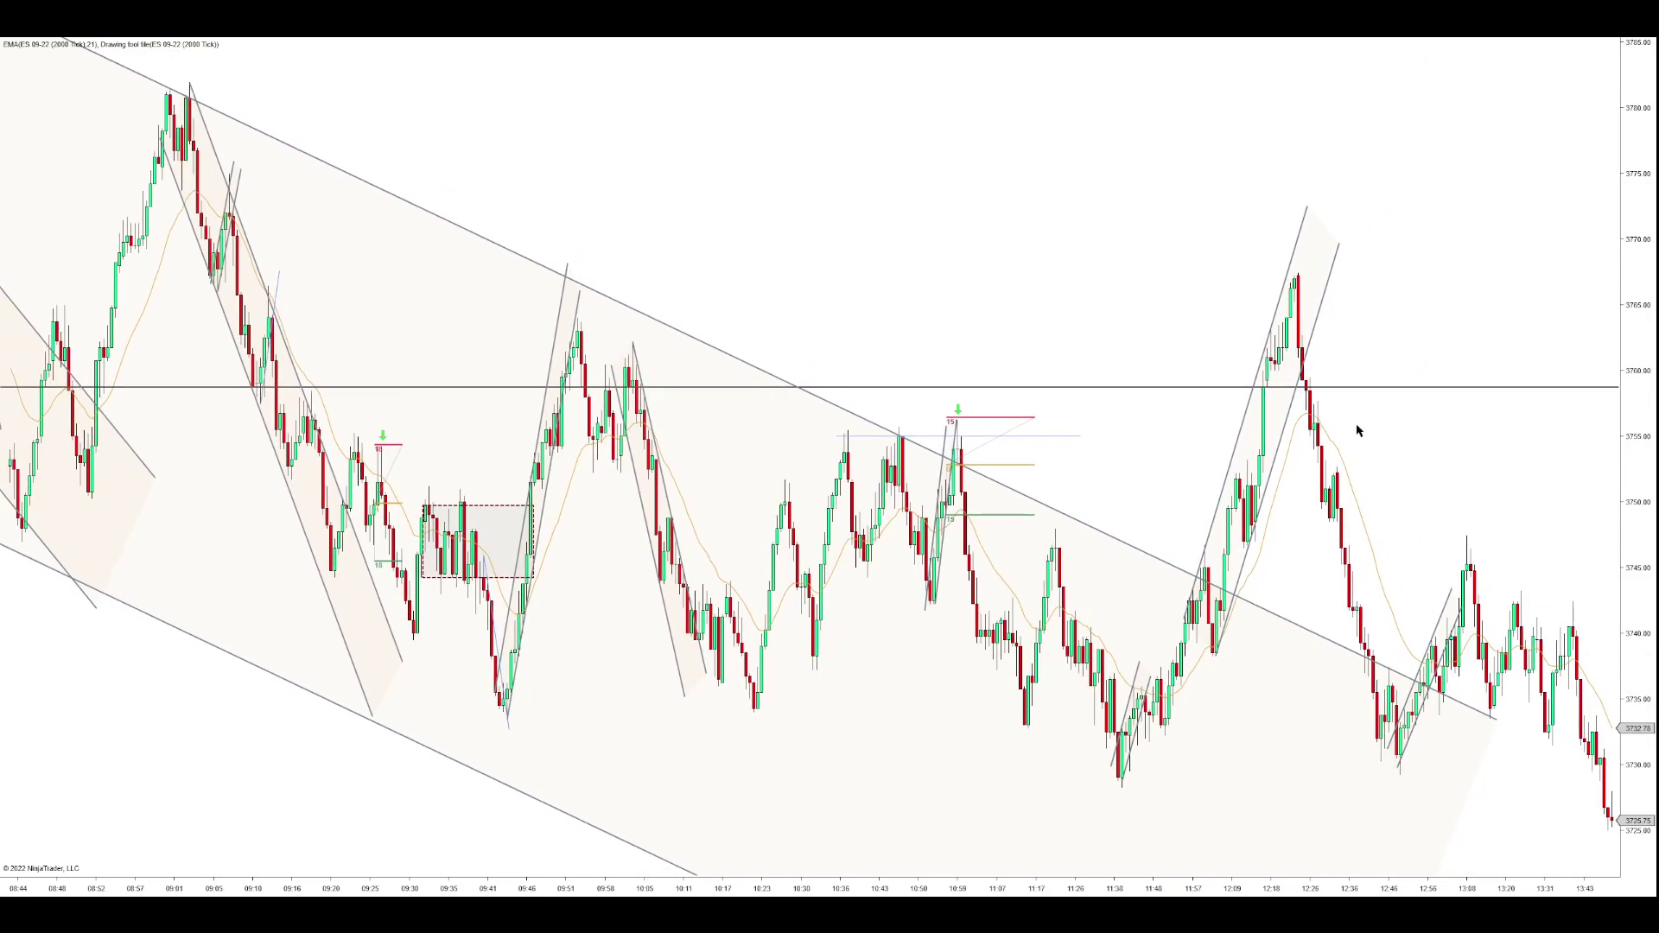